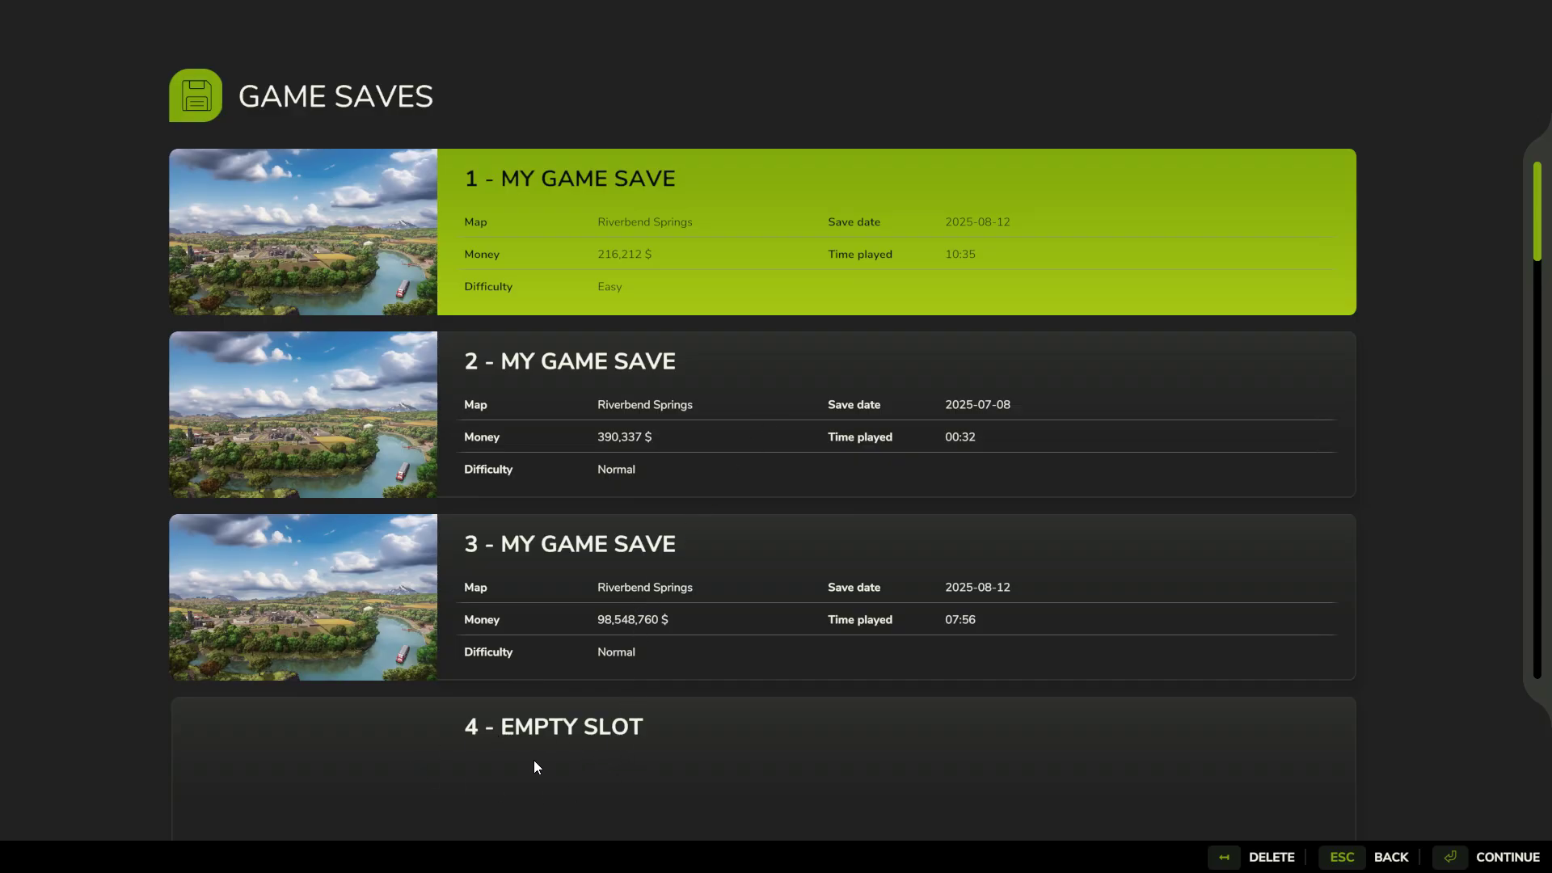
Select empty save slot 4 to start a new Riverbend Springs game
left_click(576, 747)
Turn off the guided intro tour, keep the start farm, and set start money to $500,000
left_click(579, 731)
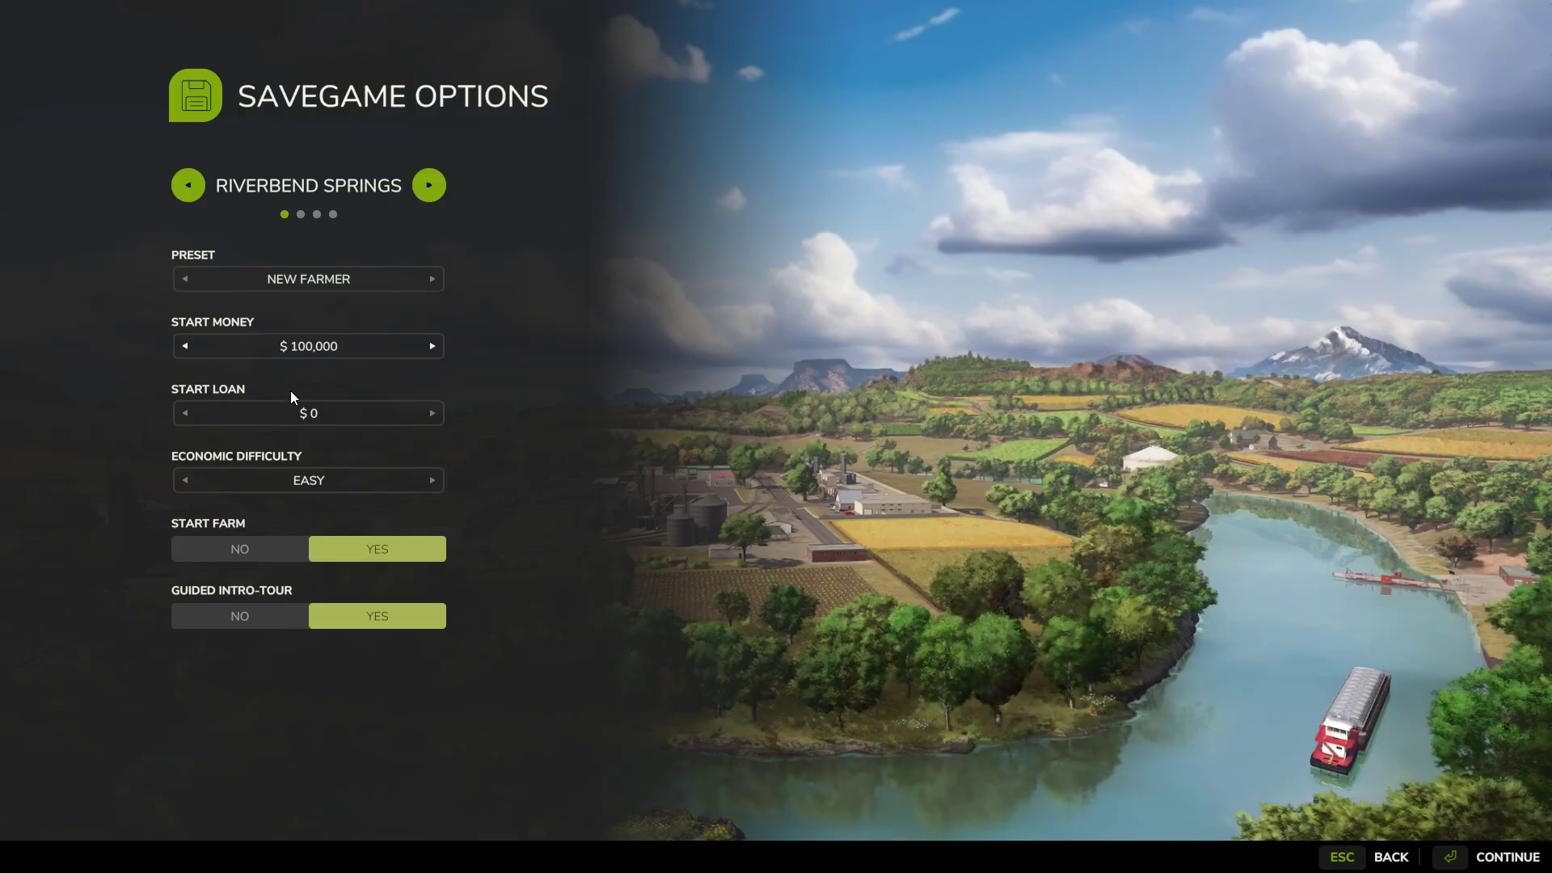
left_click(263, 545)
left_click(361, 547)
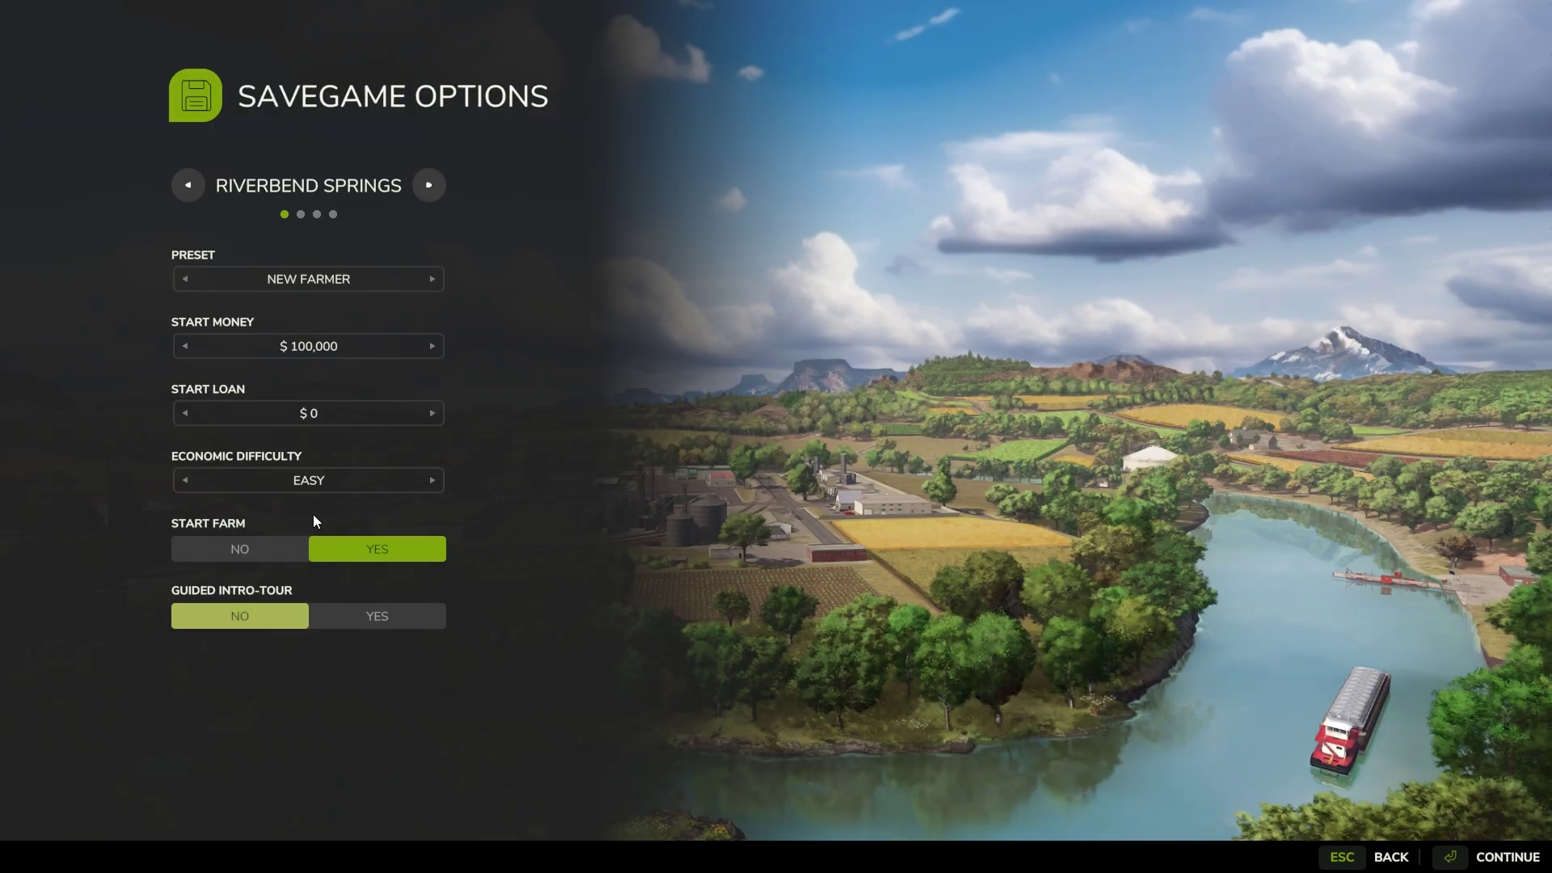
left_click(432, 346)
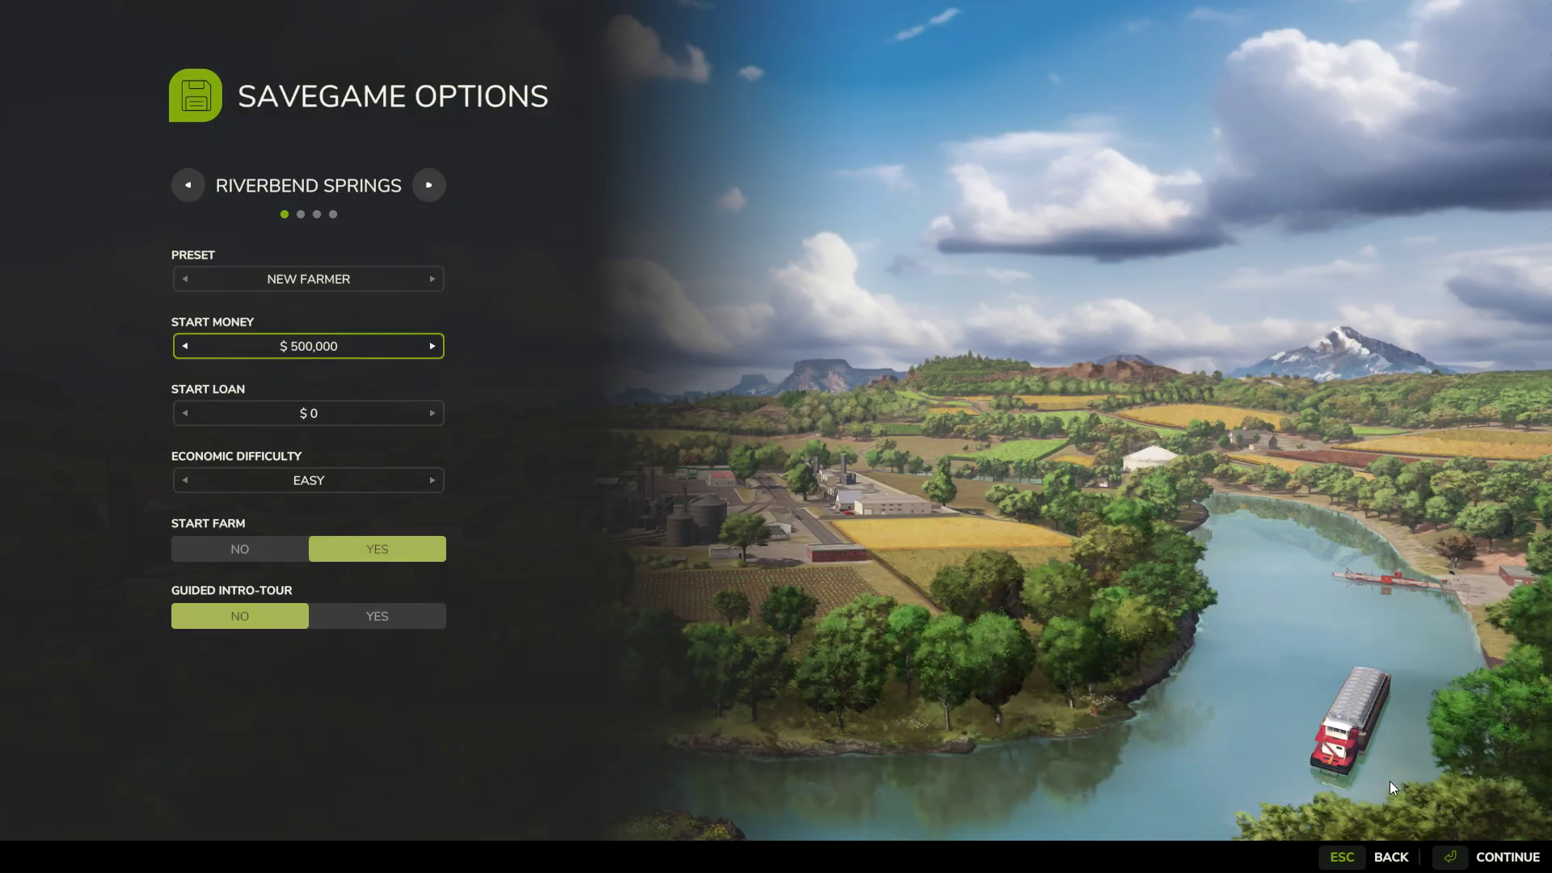
left_click(1458, 858)
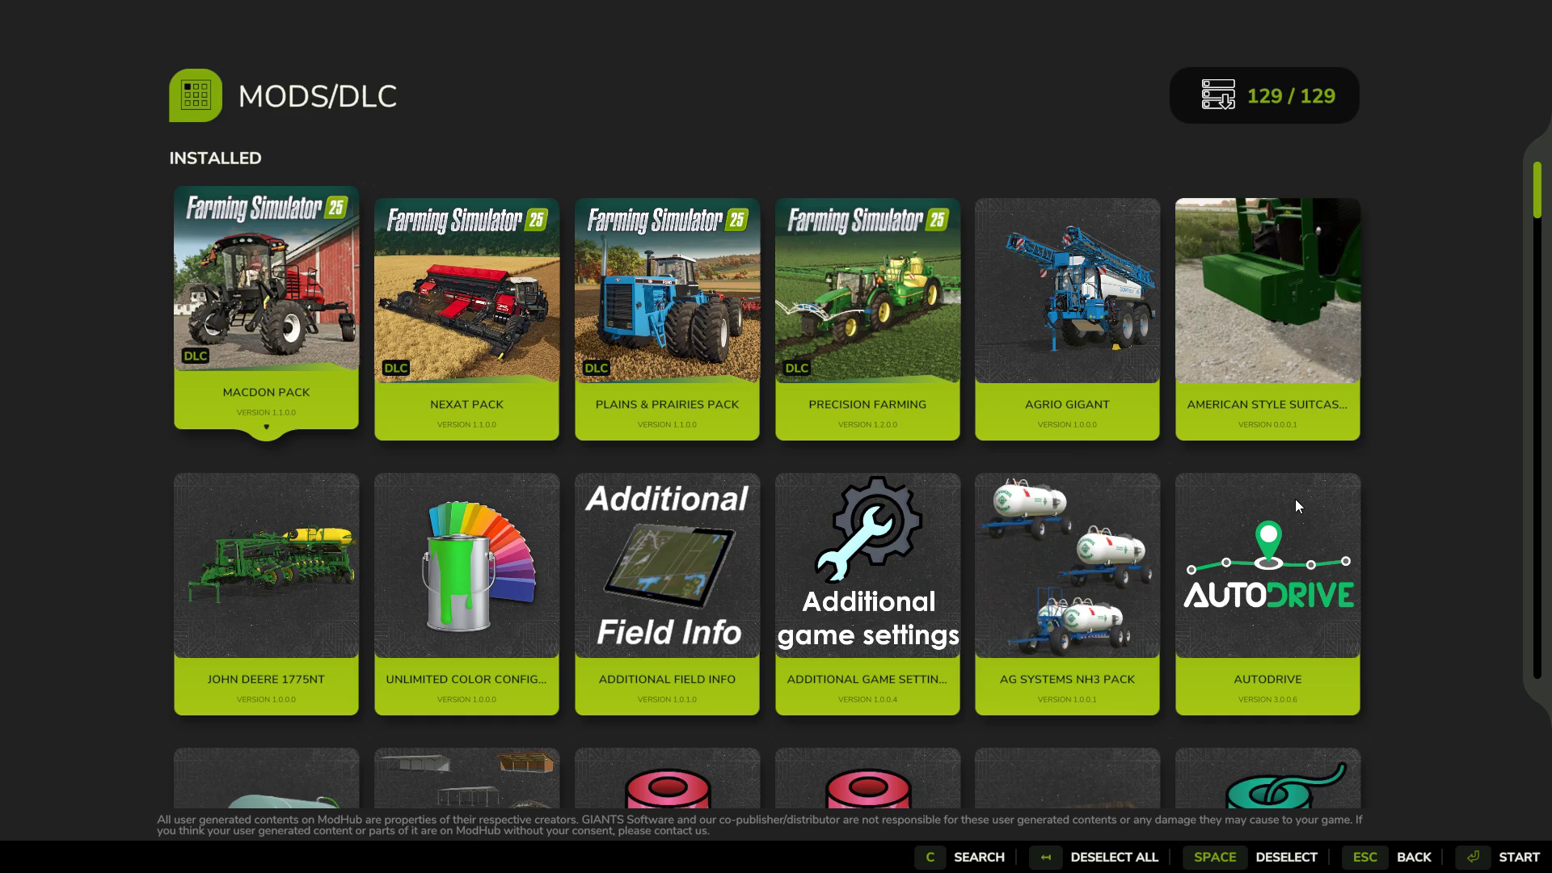
Start the new game with all 129 mods and let it load to 100%
left_click(1467, 859)
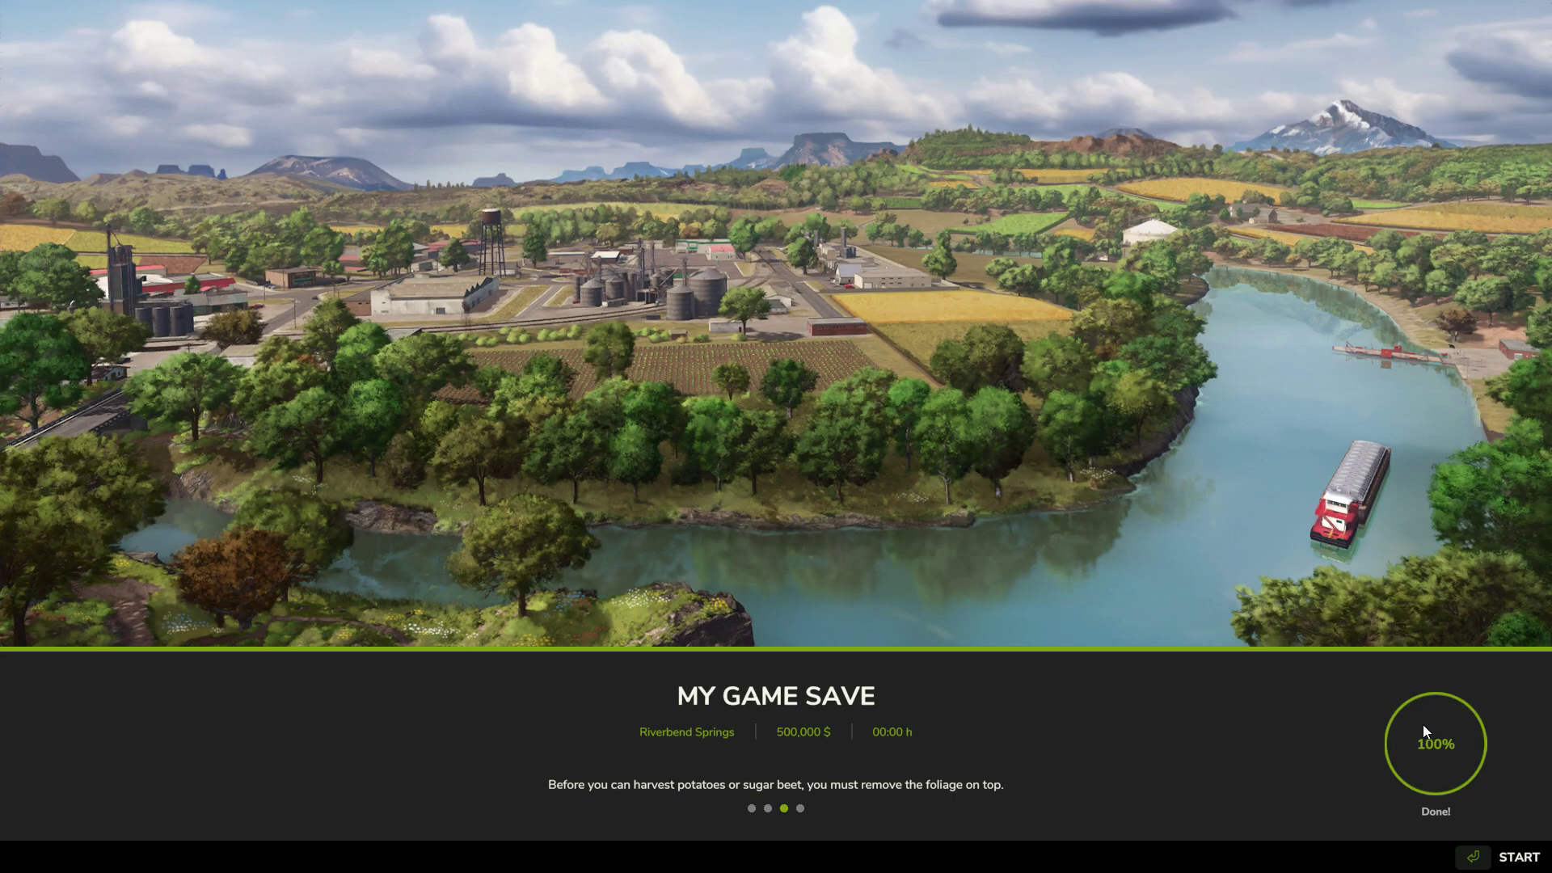
Begin play, accept the default character, answer the AutoDrive prompt and switch to the barn tractor
key("Return")
key("Escape")
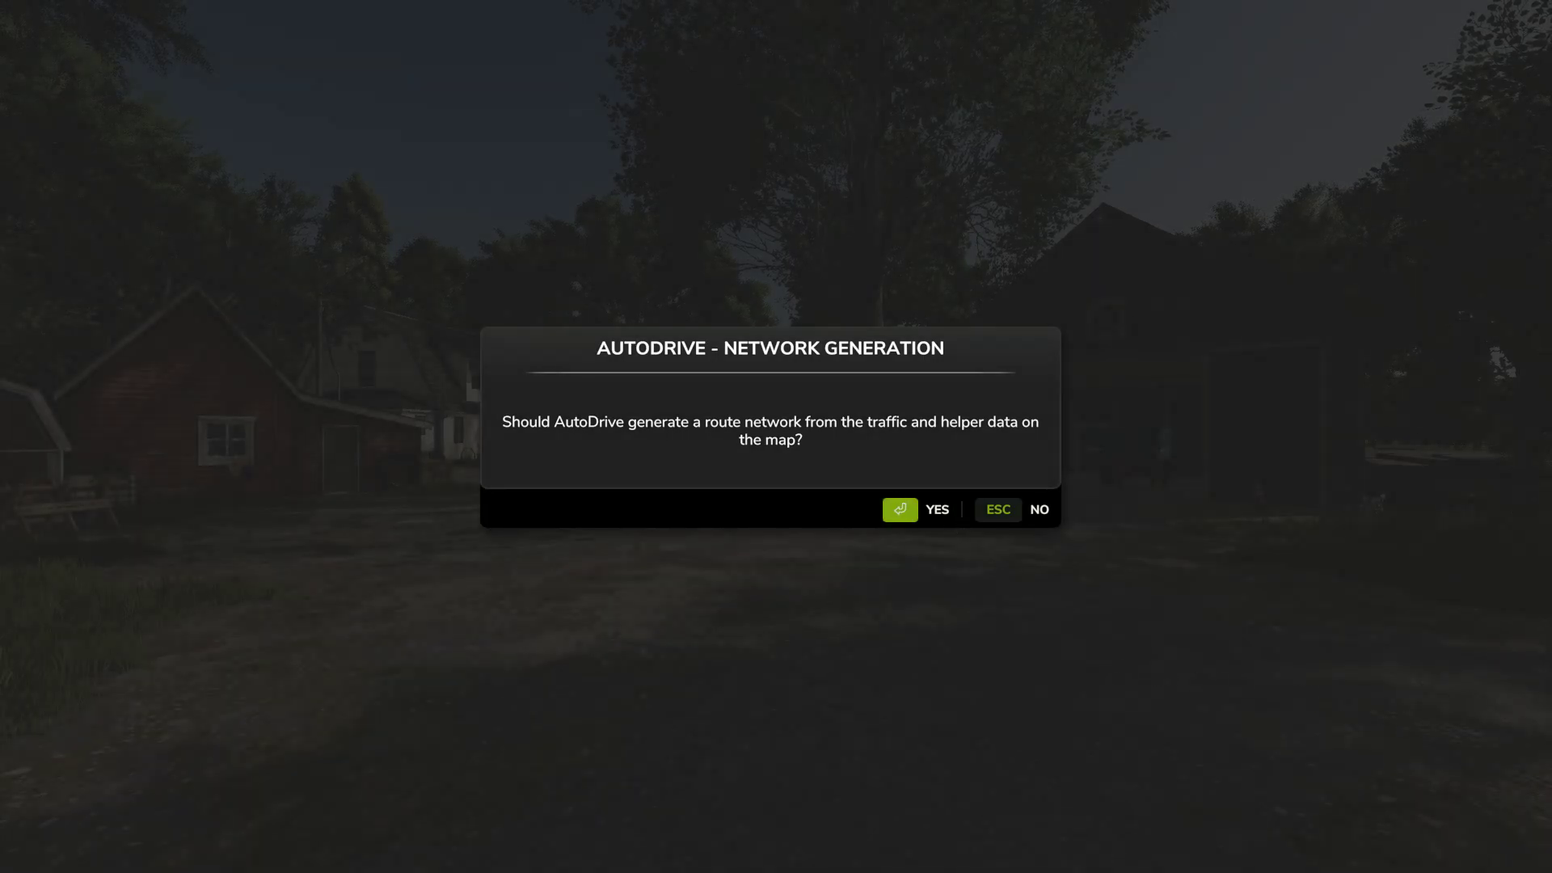
key("Return")
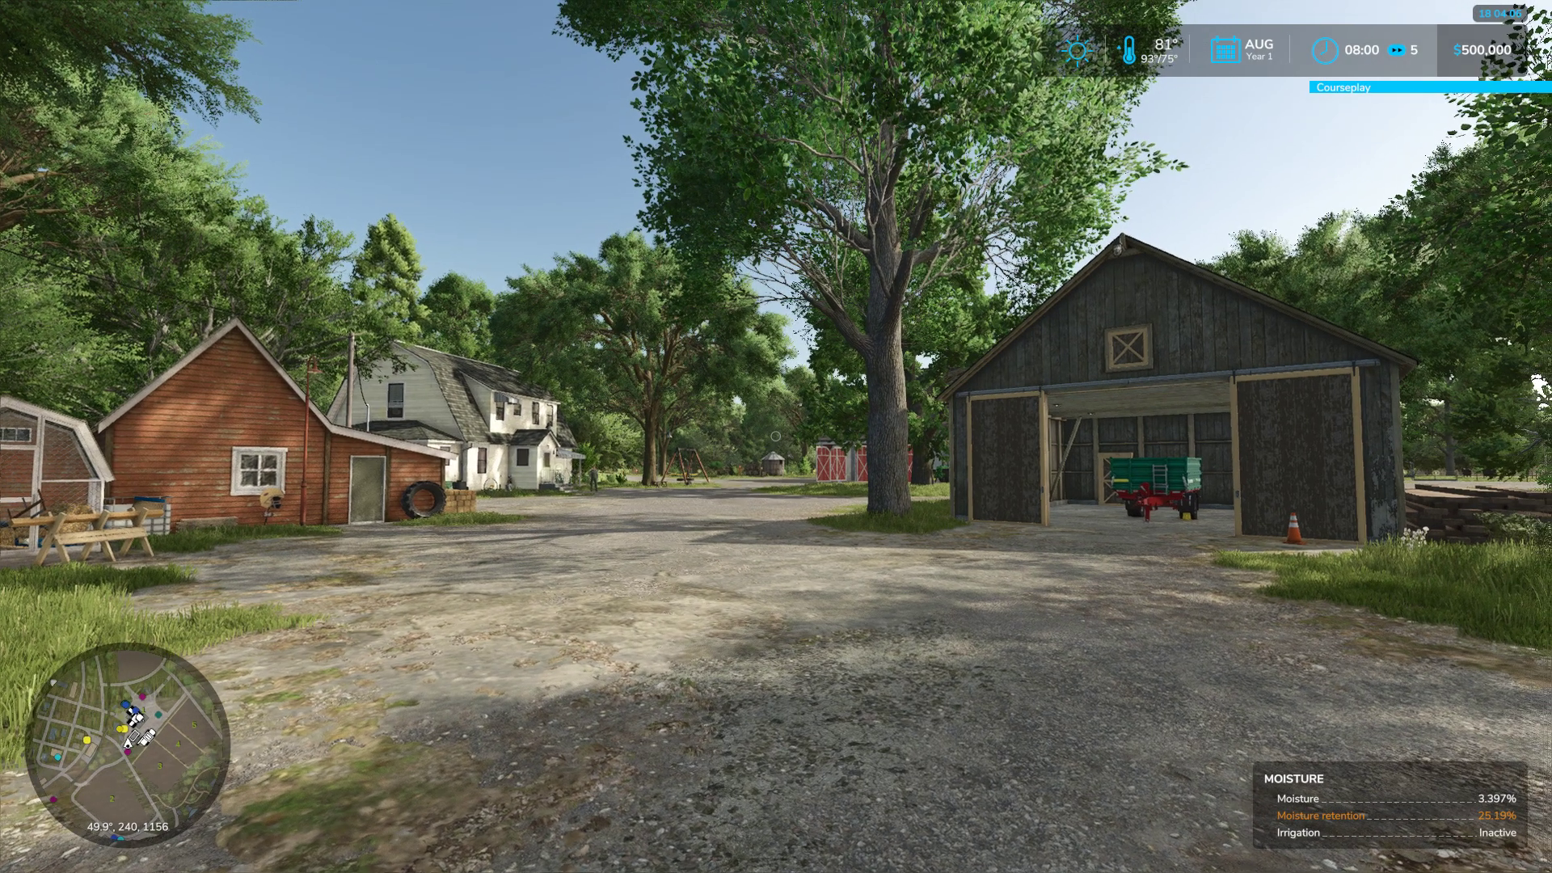
key("Tab")
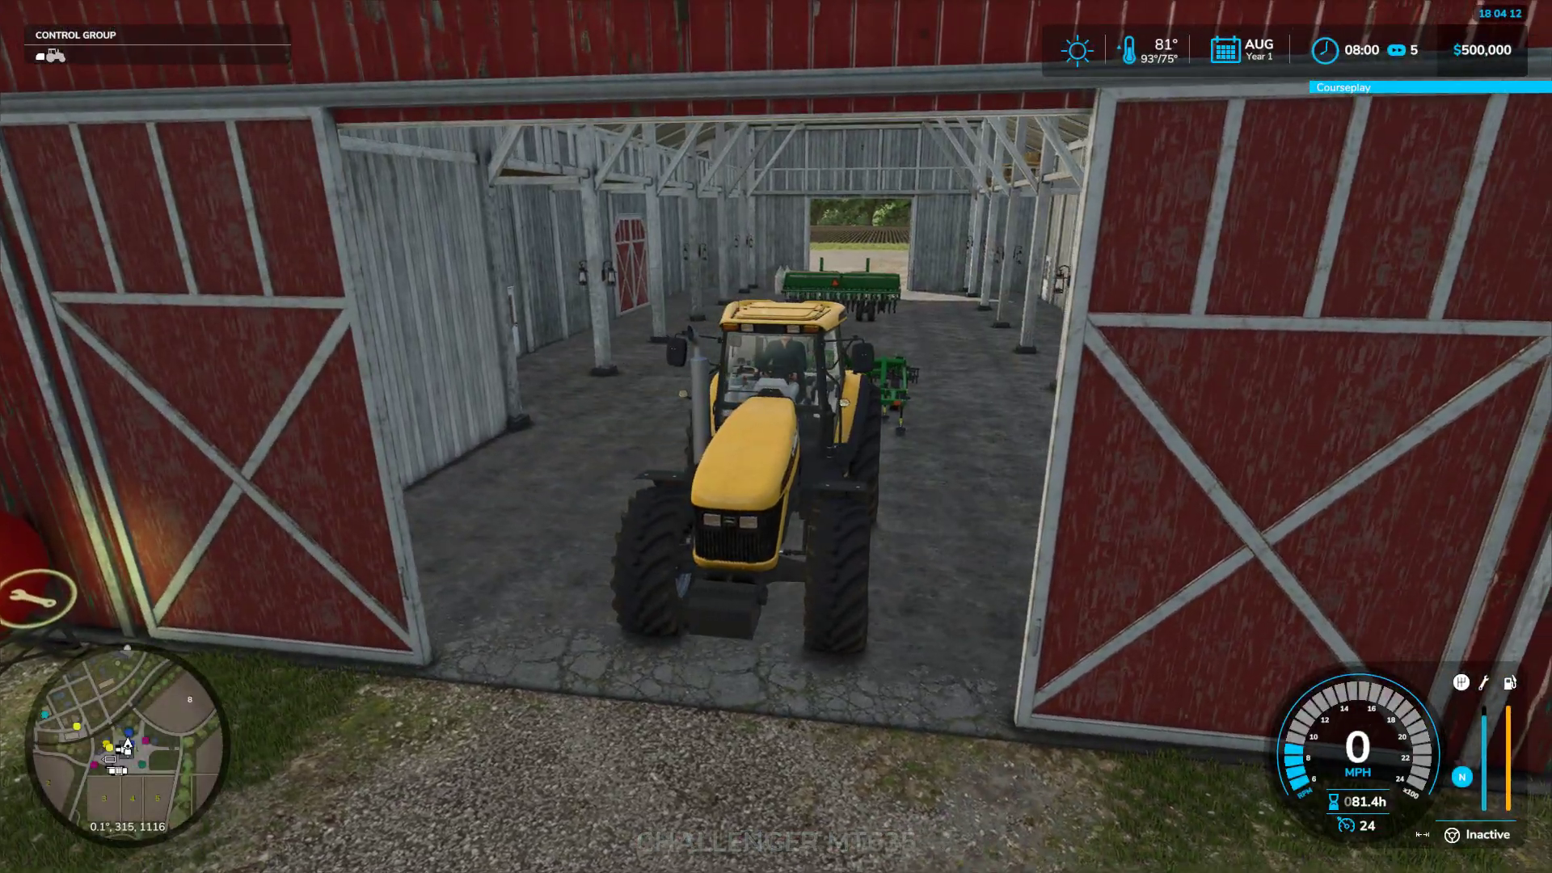
Save the game from the in-game menu, then select the savegame3 folder in File Explorer
key("Escape")
key("Escape")
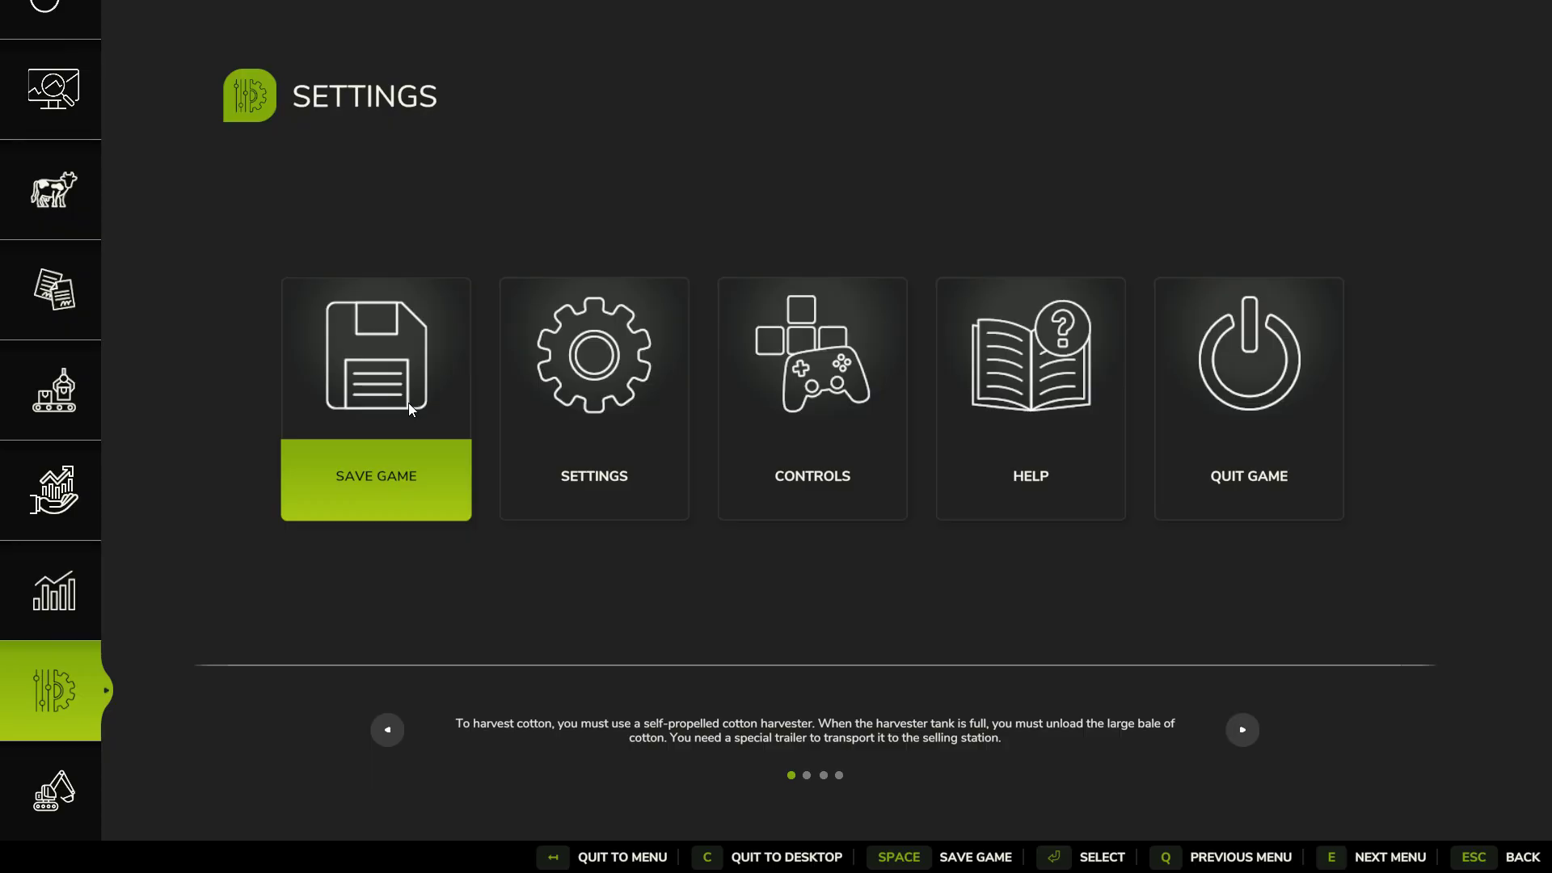
left_click(409, 403)
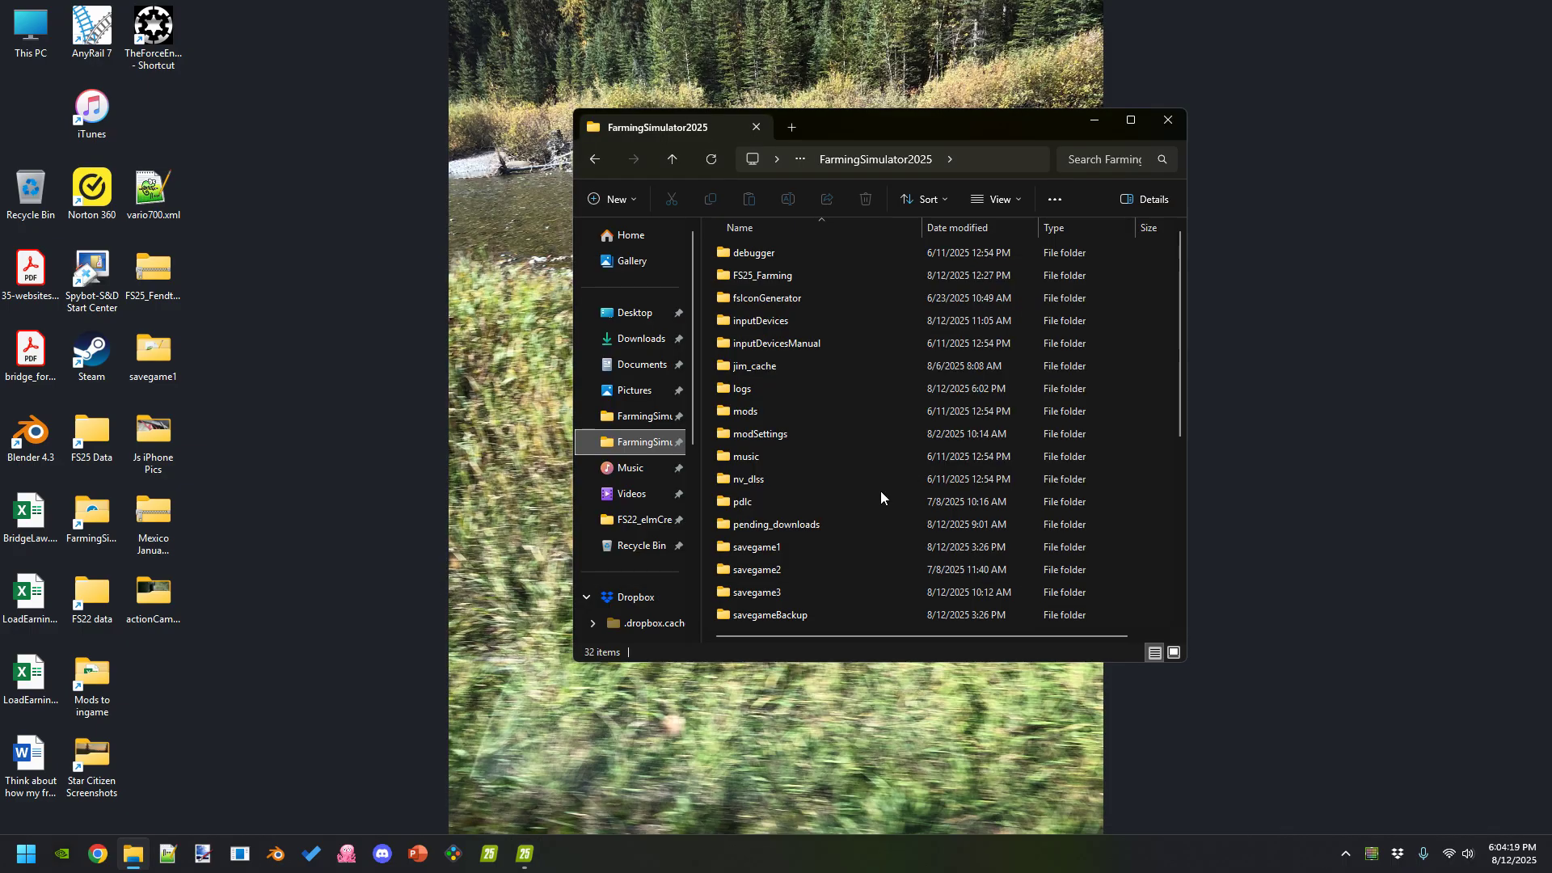
left_click(787, 597)
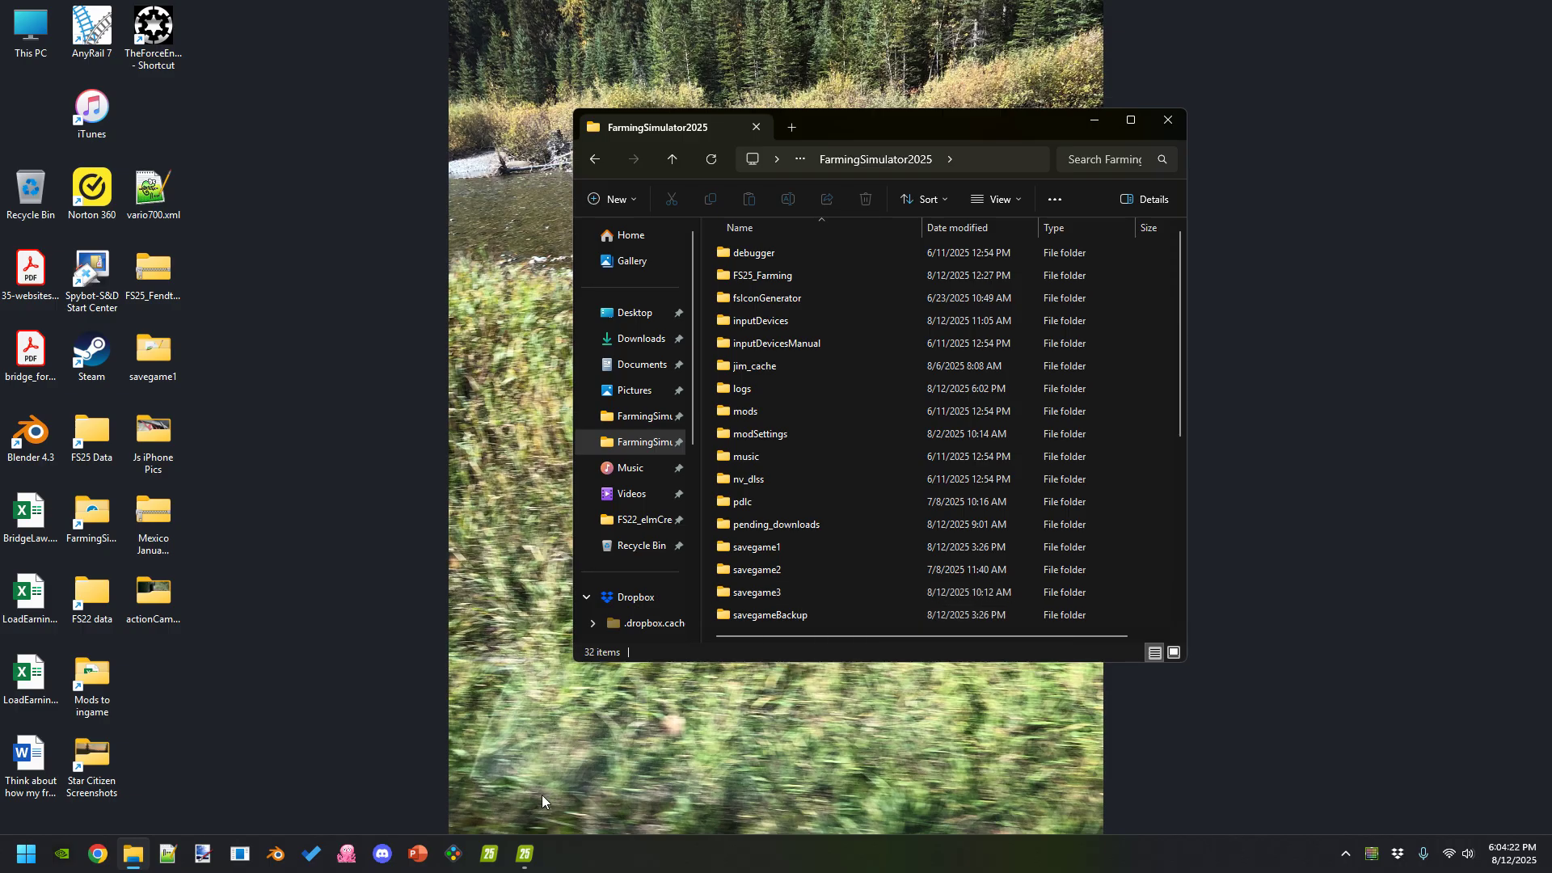
left_click(519, 848)
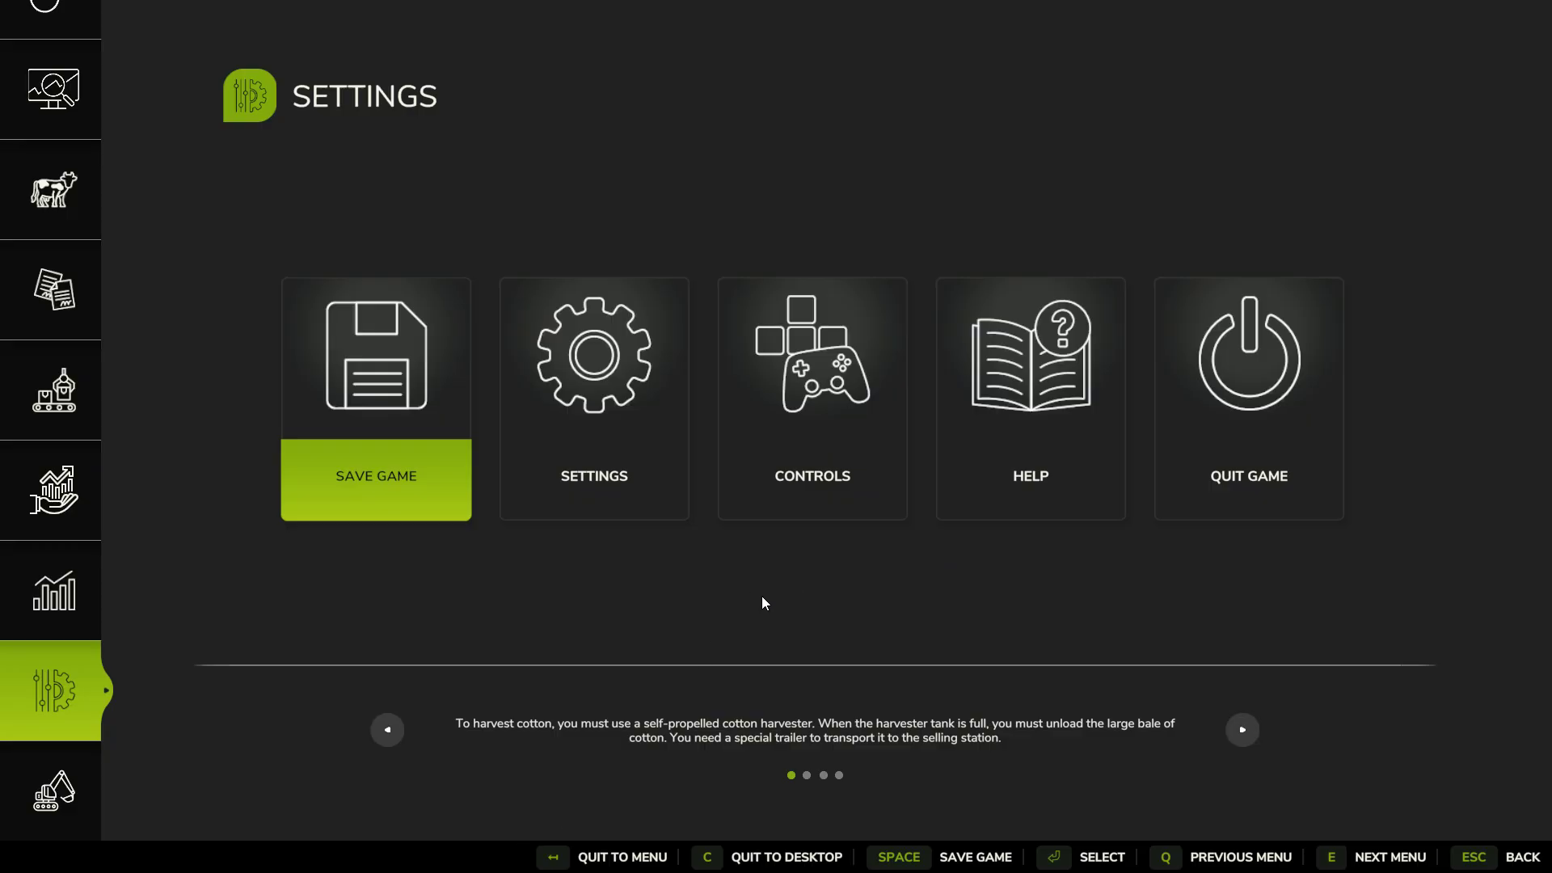
key("super+e")
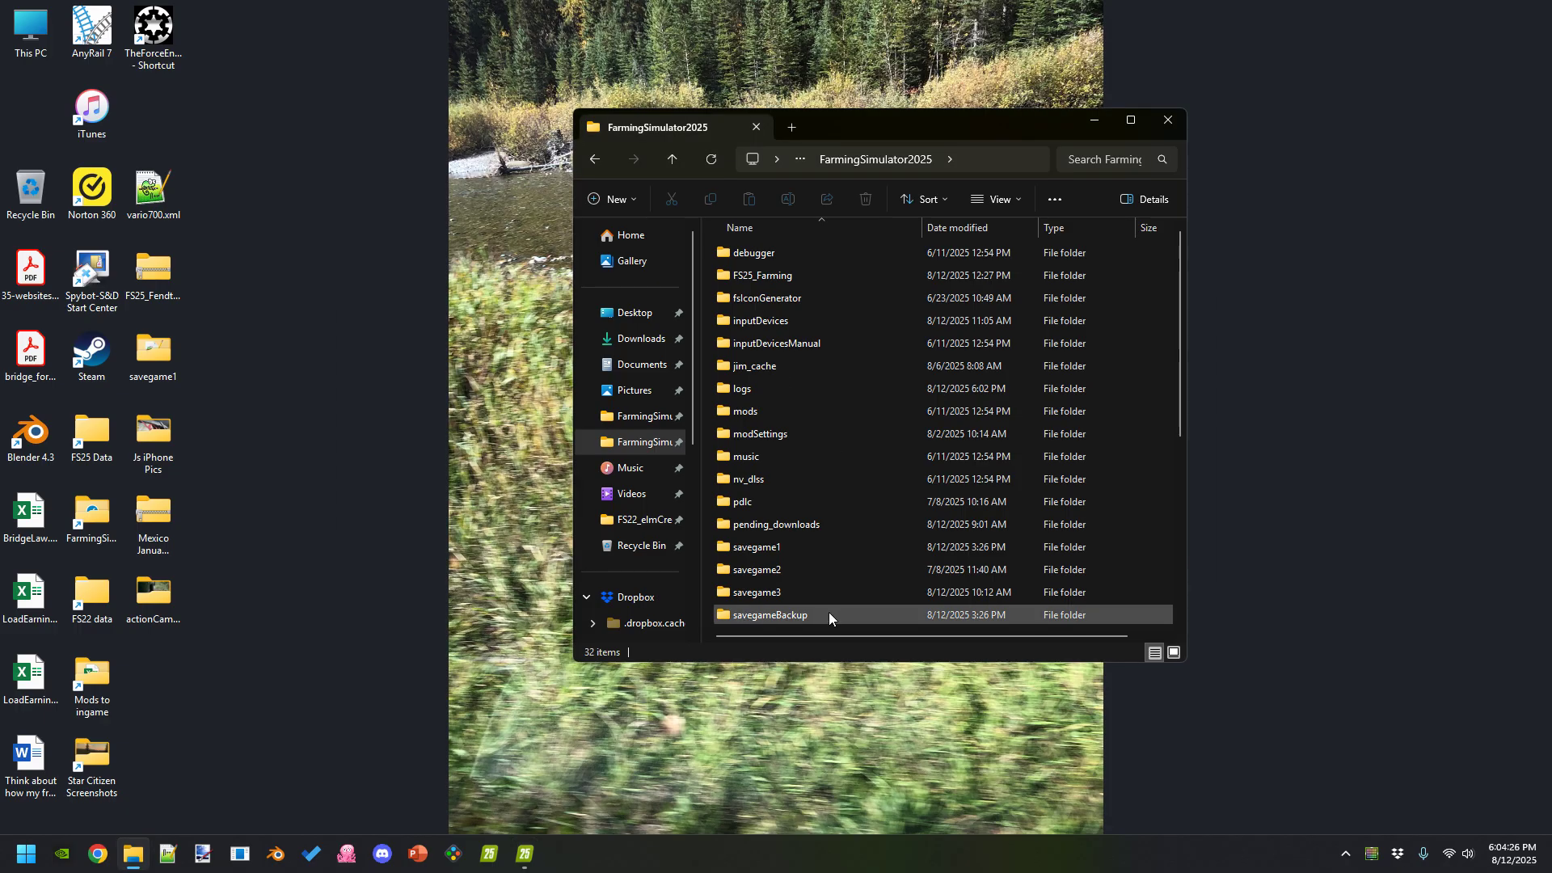
key("alt+Right")
scroll(829, 572, "down", 3)
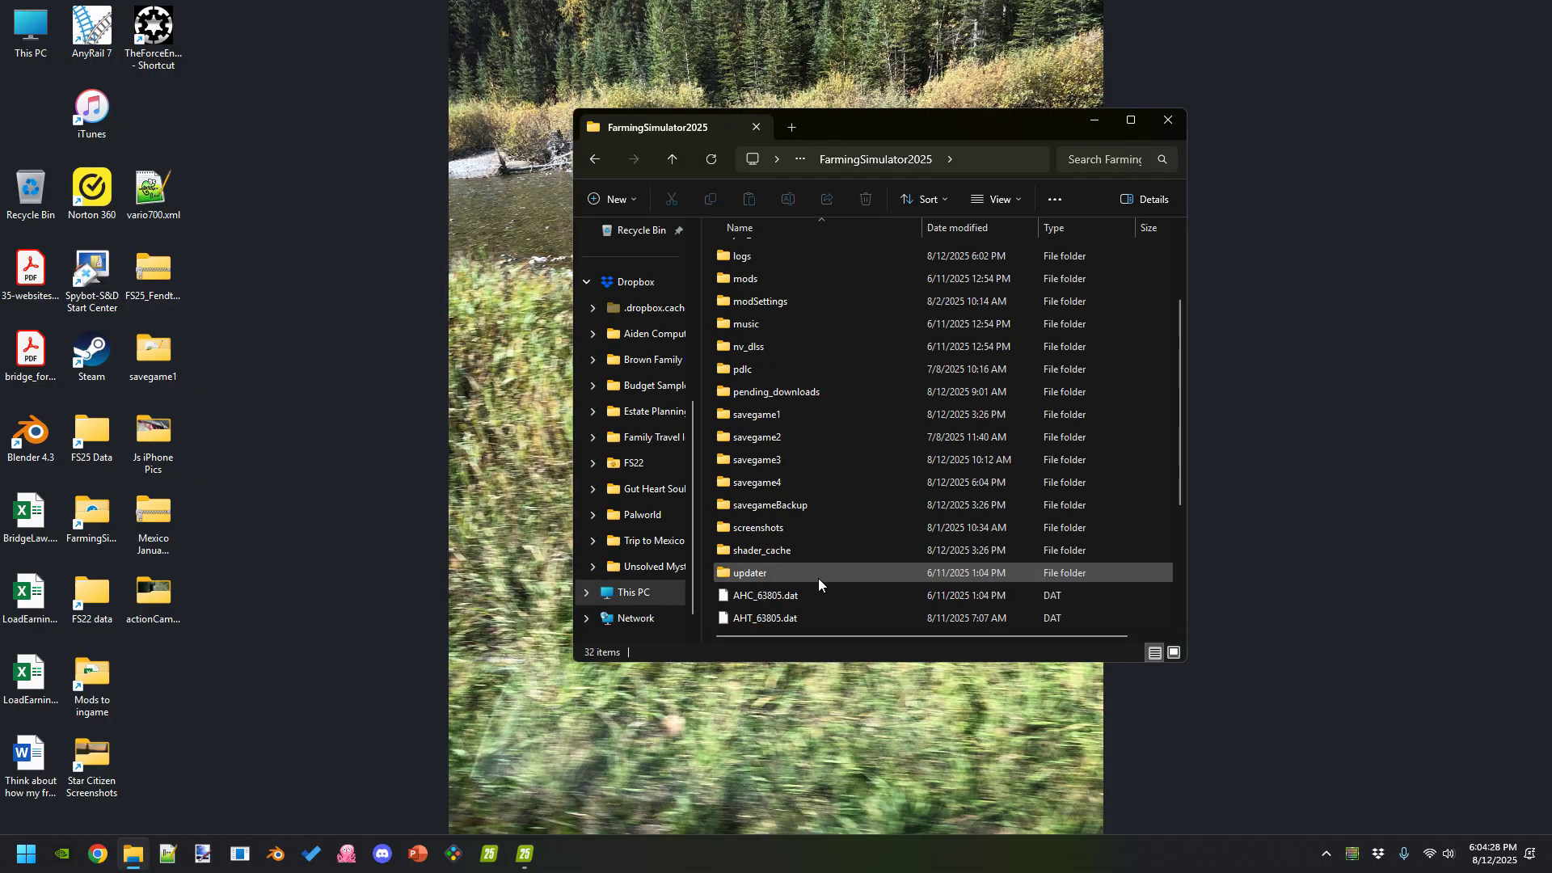
left_click(792, 489)
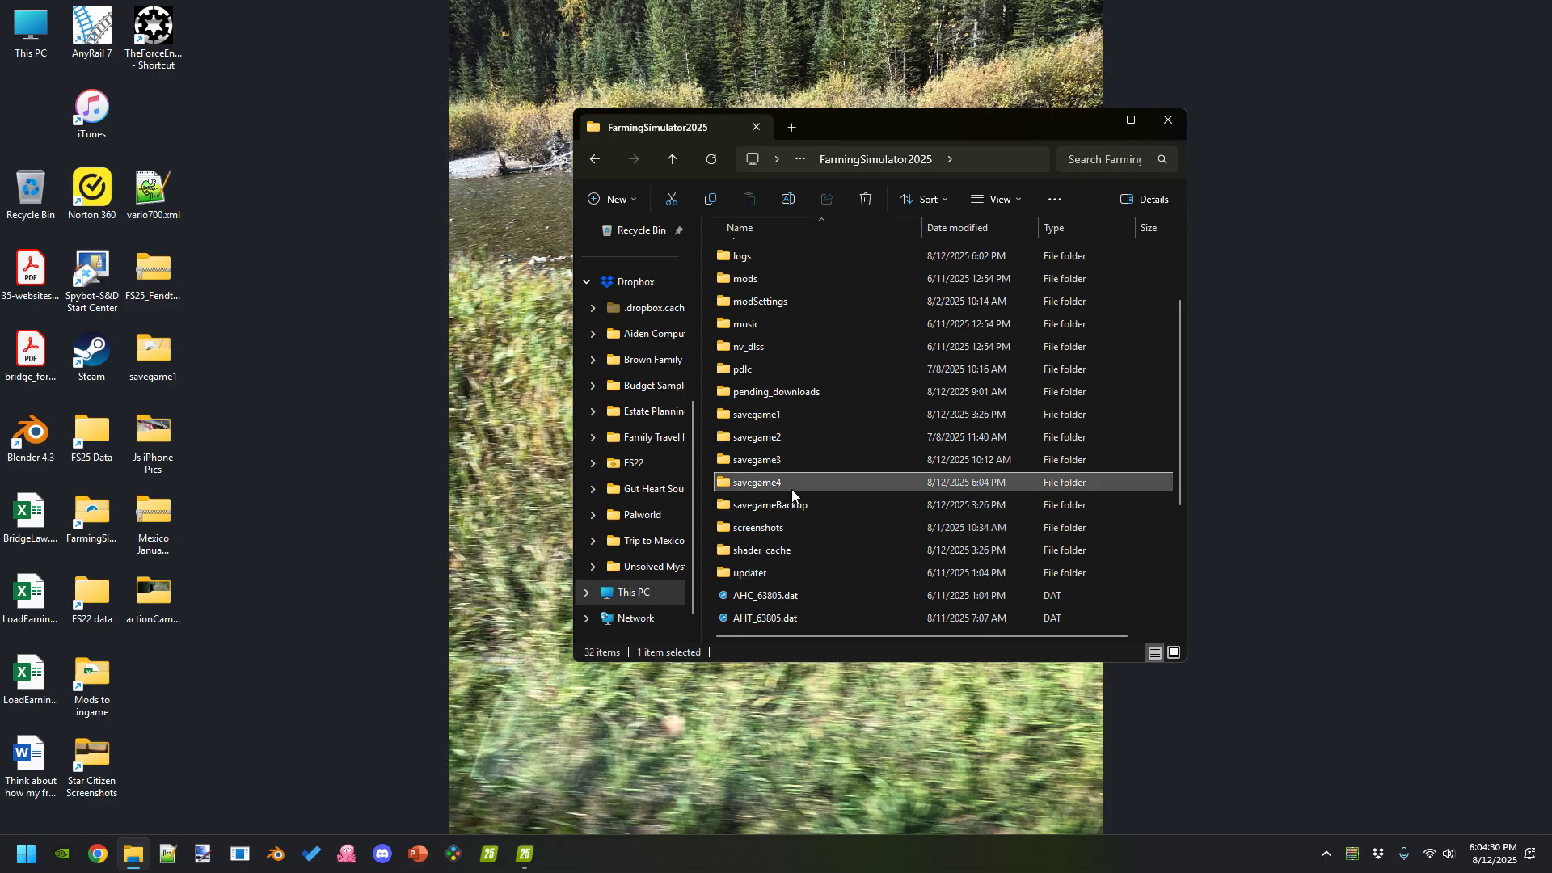
double_click(742, 507)
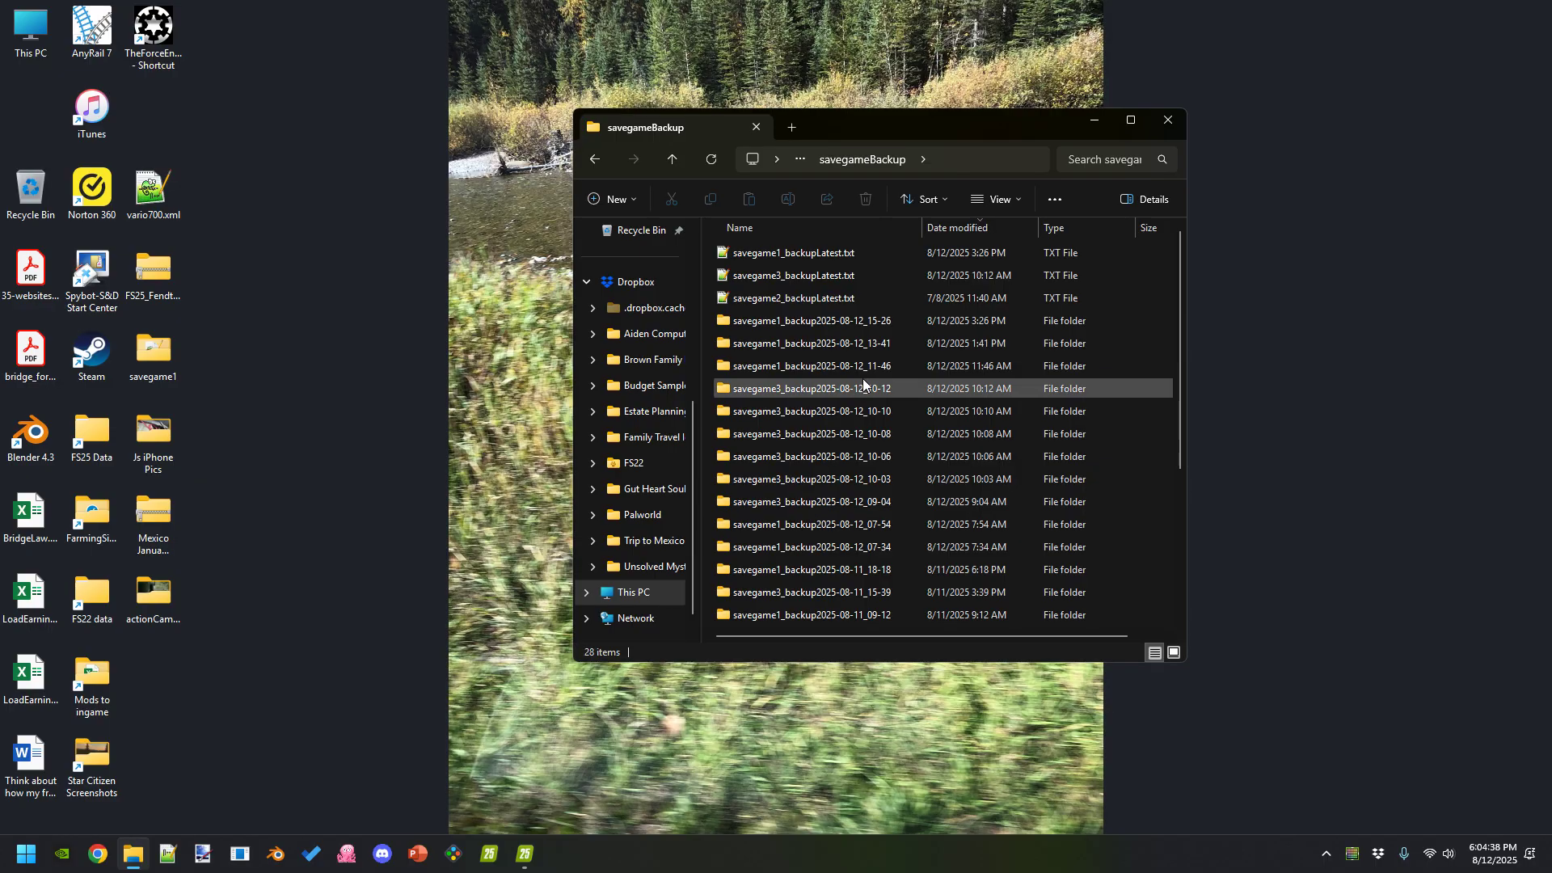
key("alt+Left")
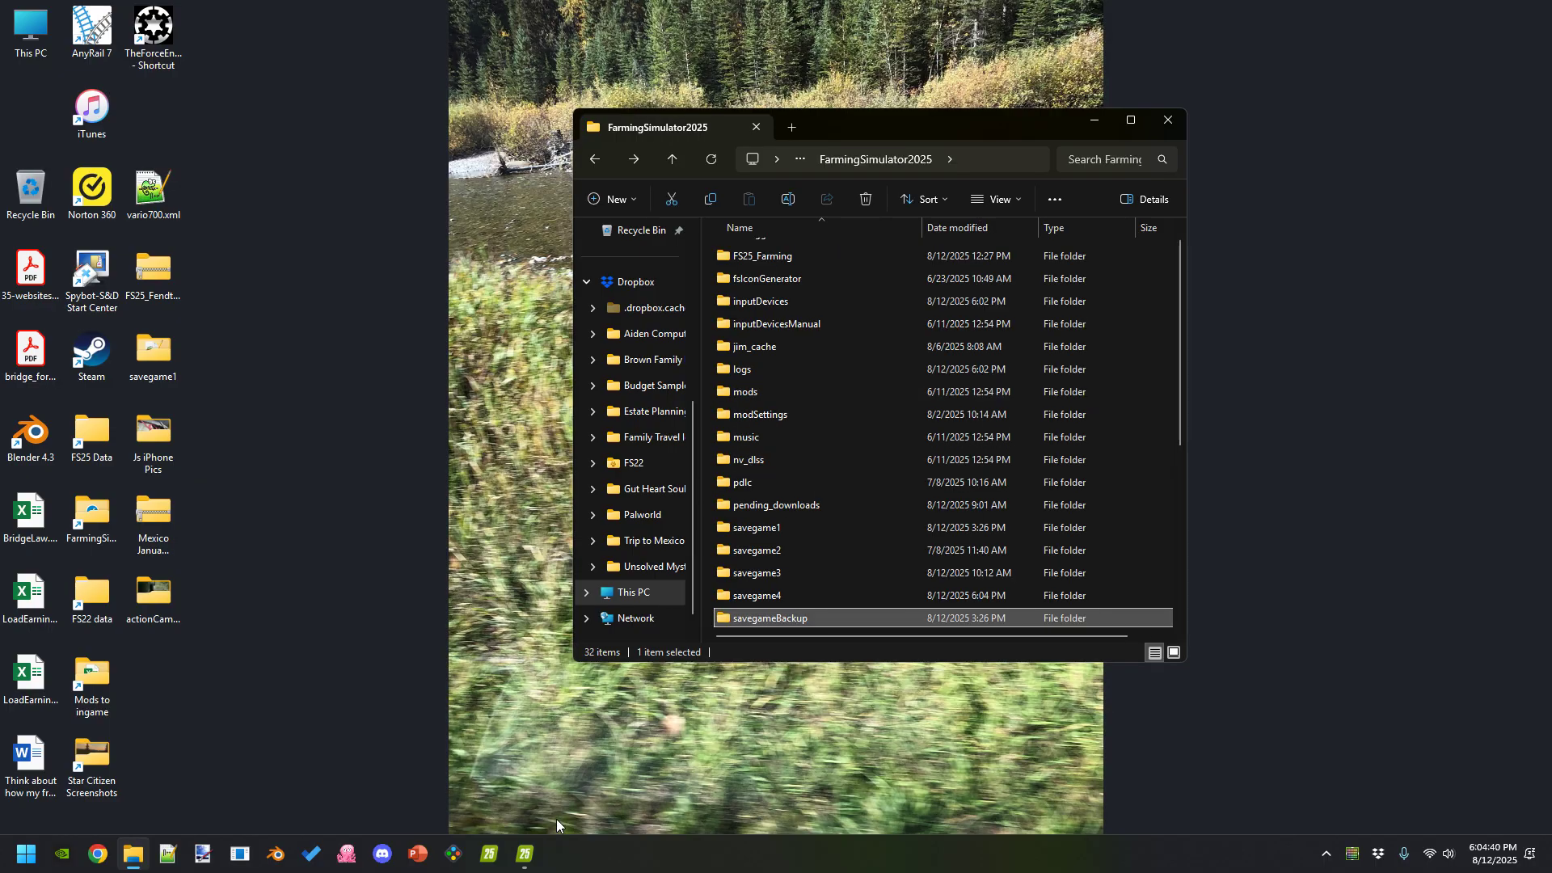
Resume the game and drive the tractor out of the barn, stopping beside the red barn
left_click(525, 855)
key("Escape")
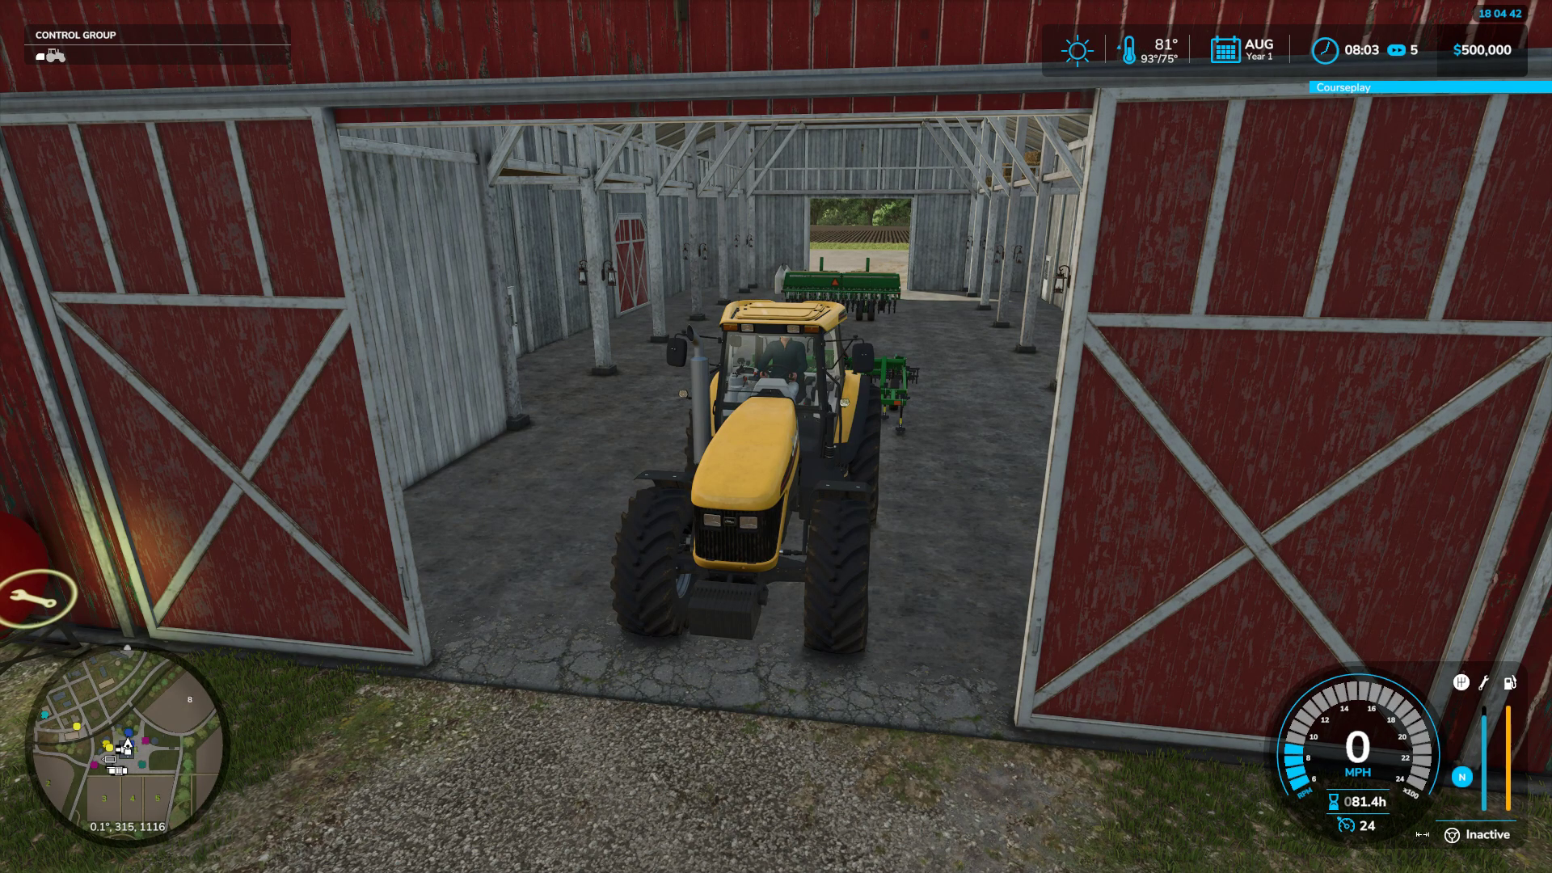
scroll(776, 438, "down", 10)
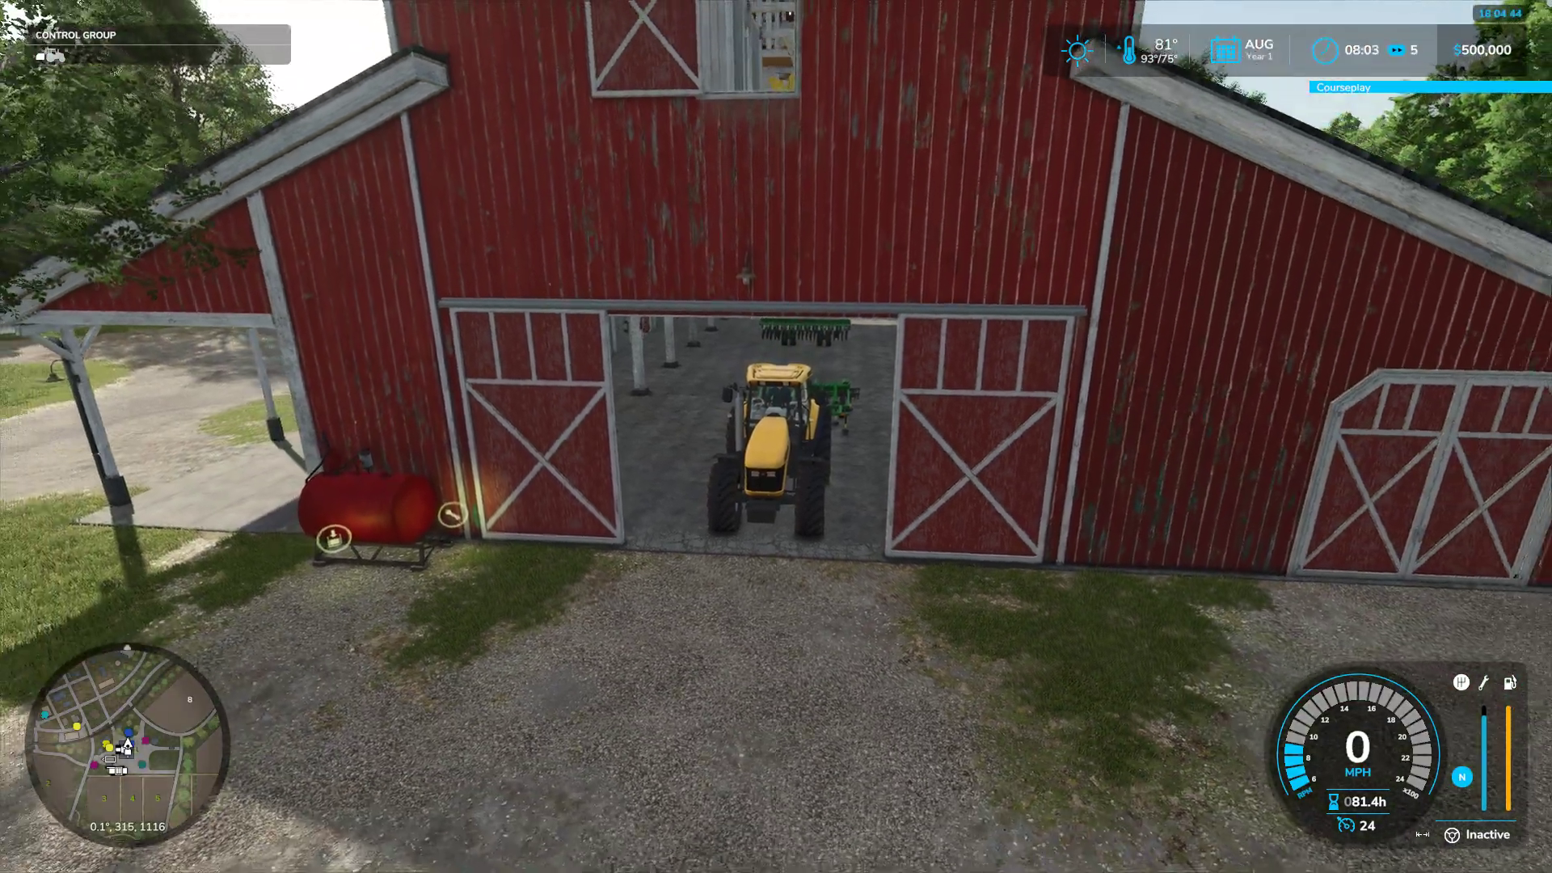
scroll(777, 436, "up", 10)
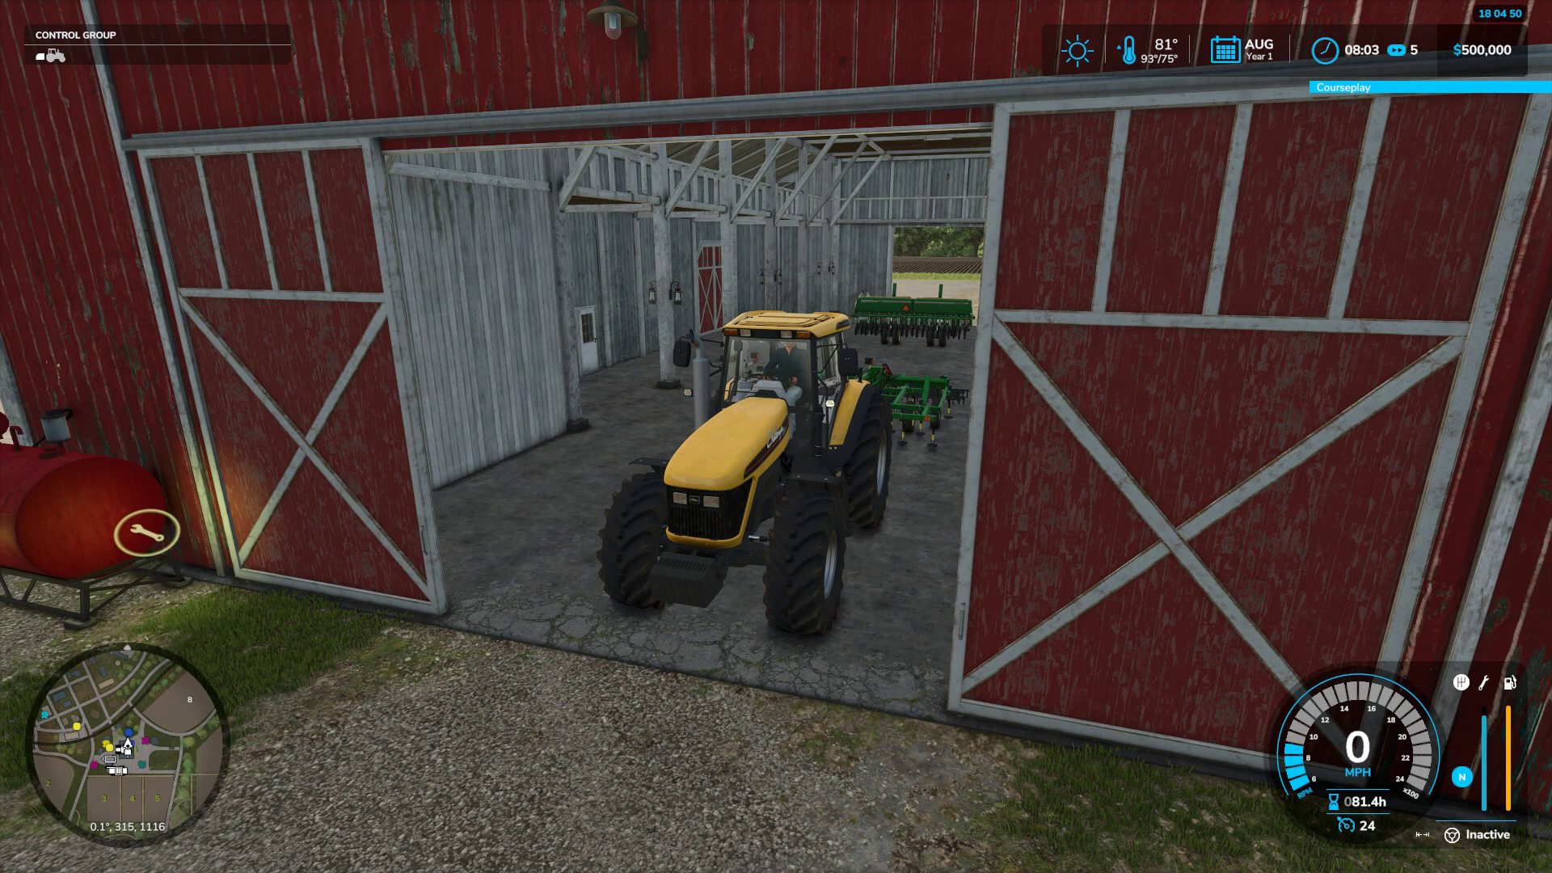
key("w")
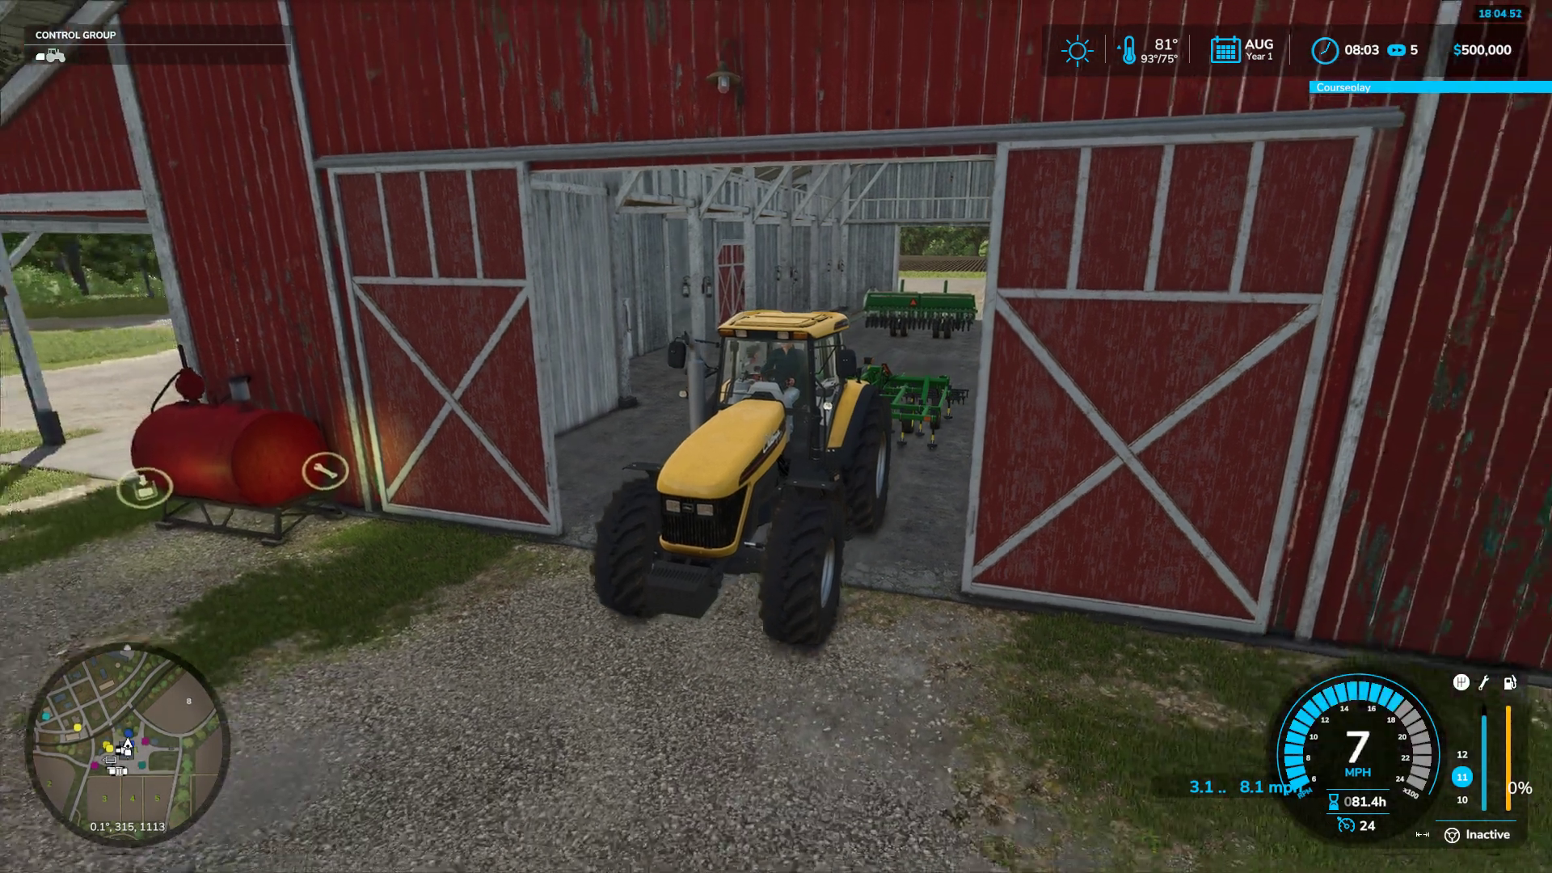
key("d")
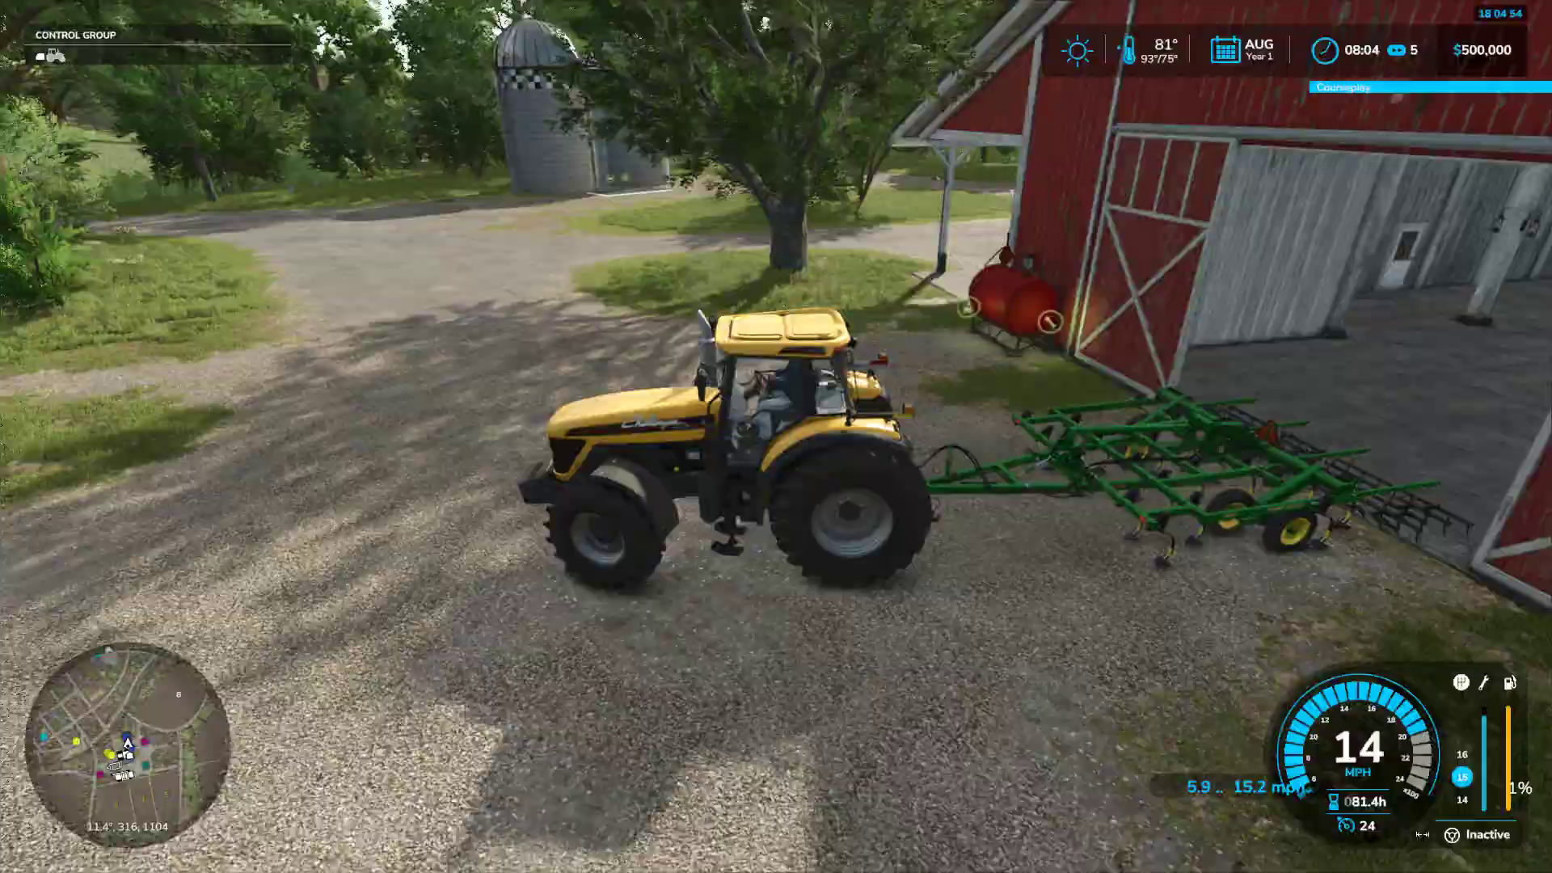
key("w")
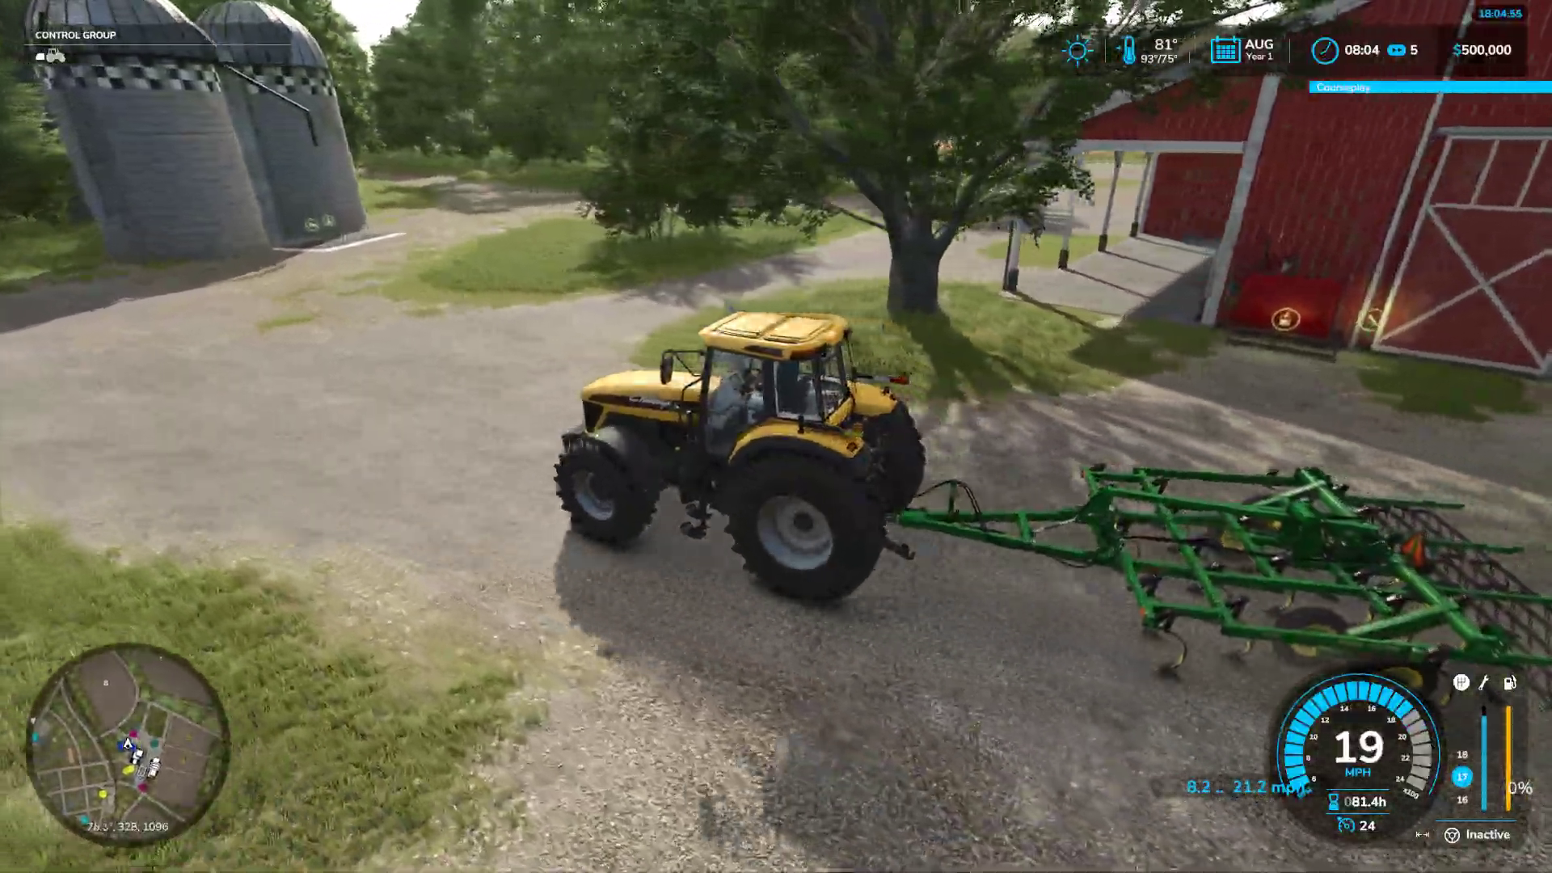
key("w")
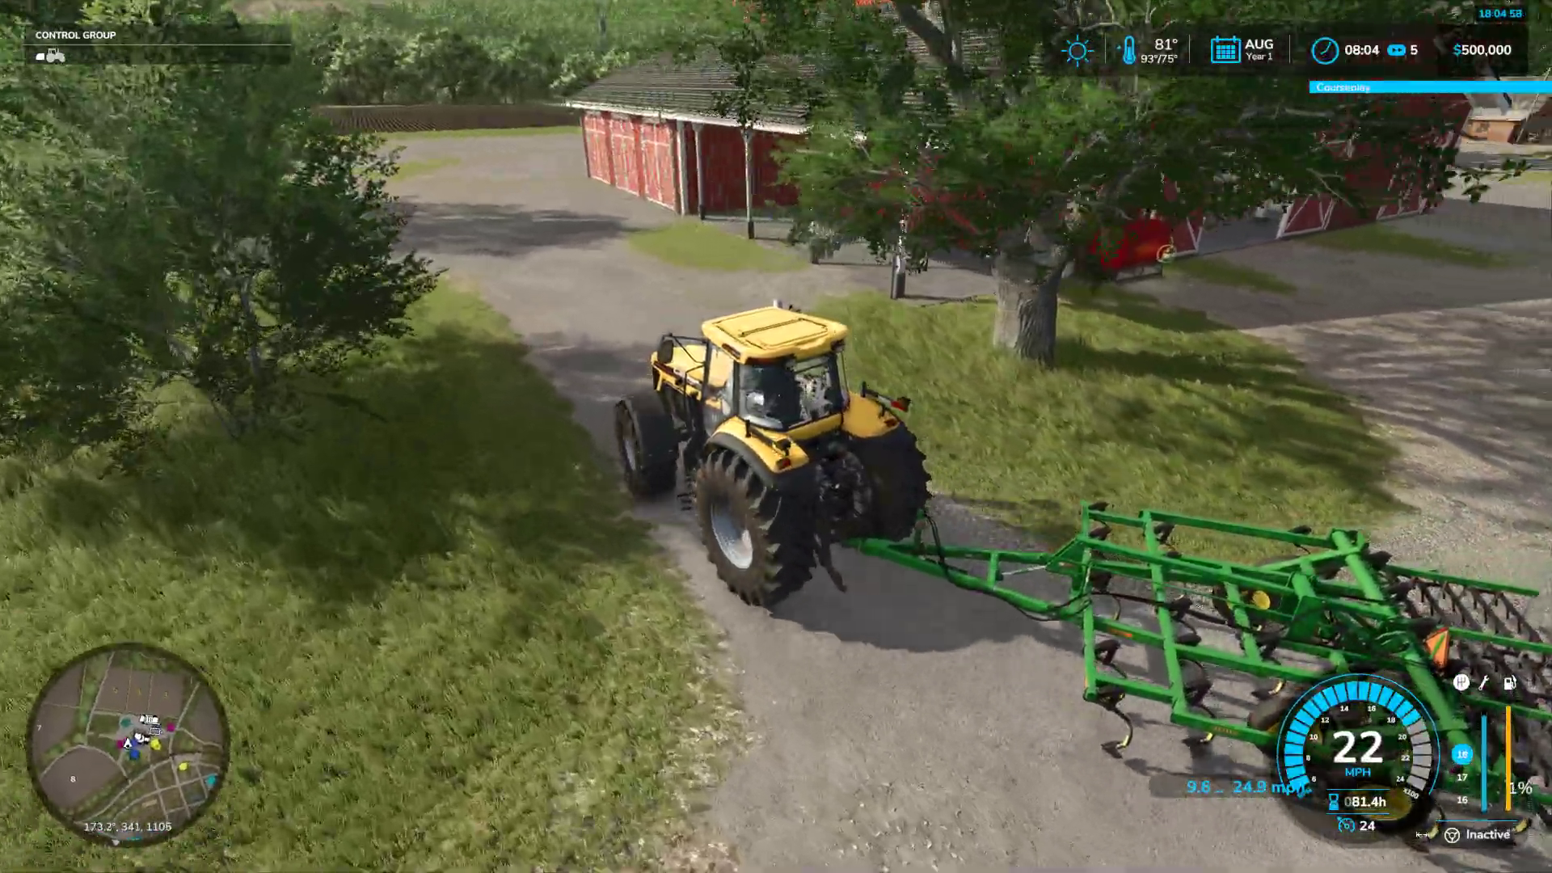
key("w")
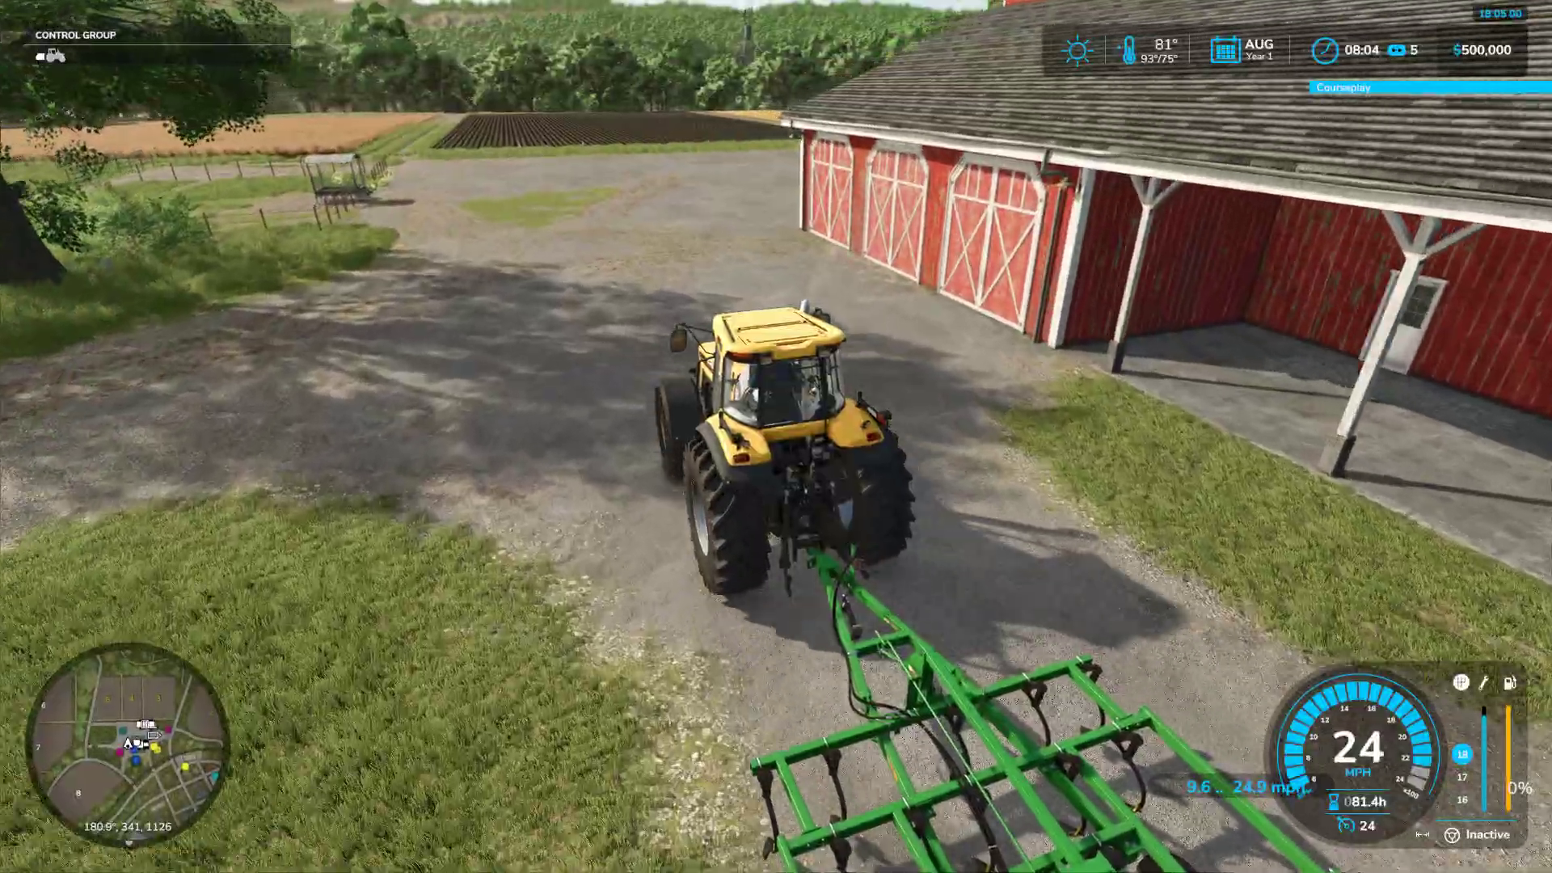
key("w")
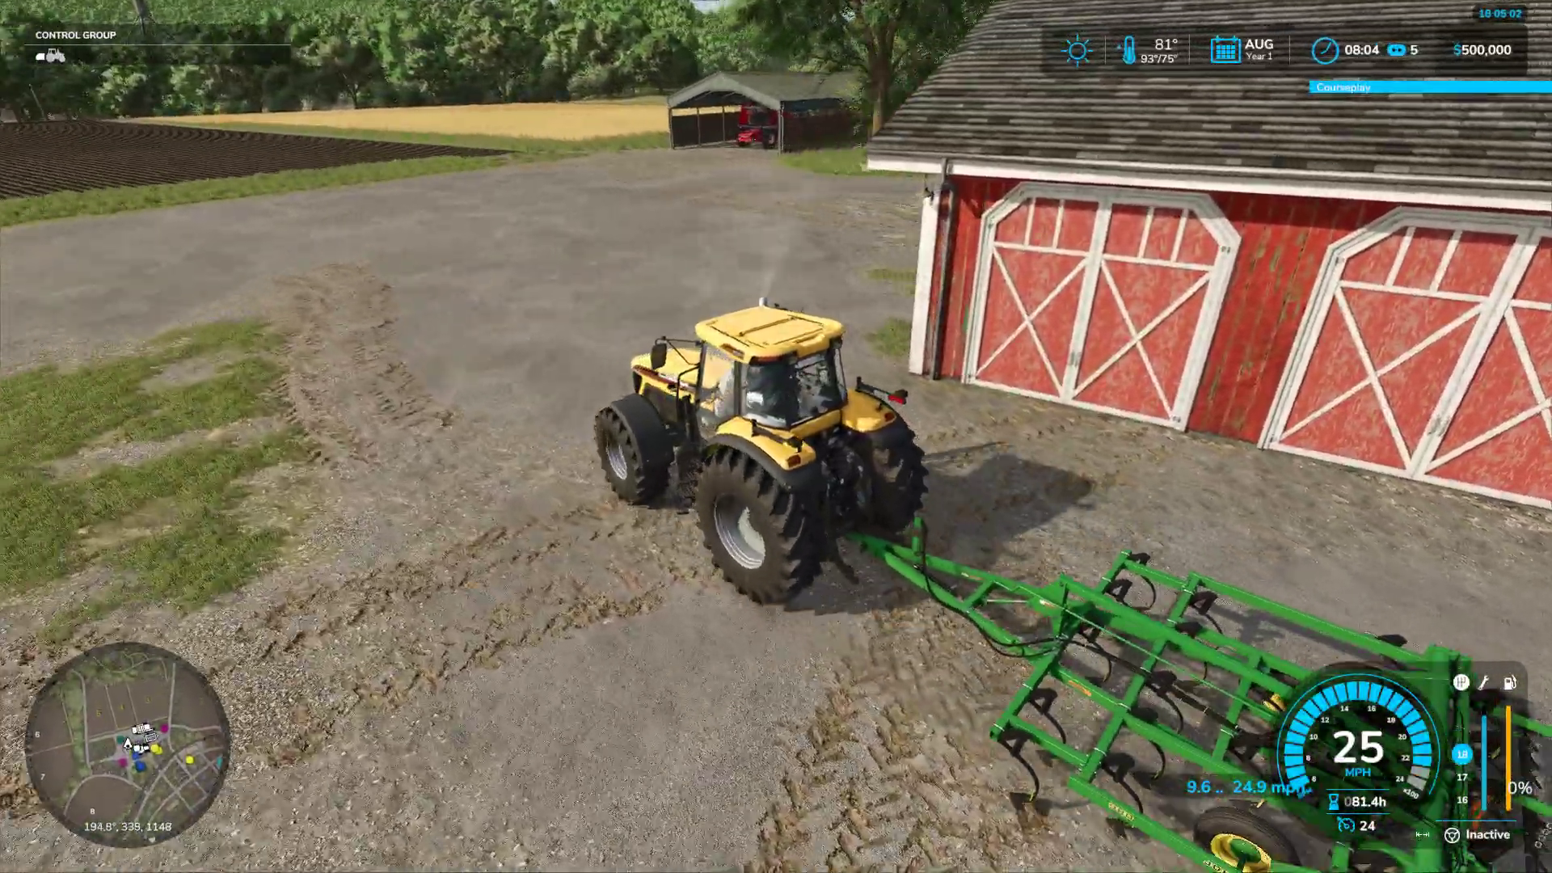
key("s")
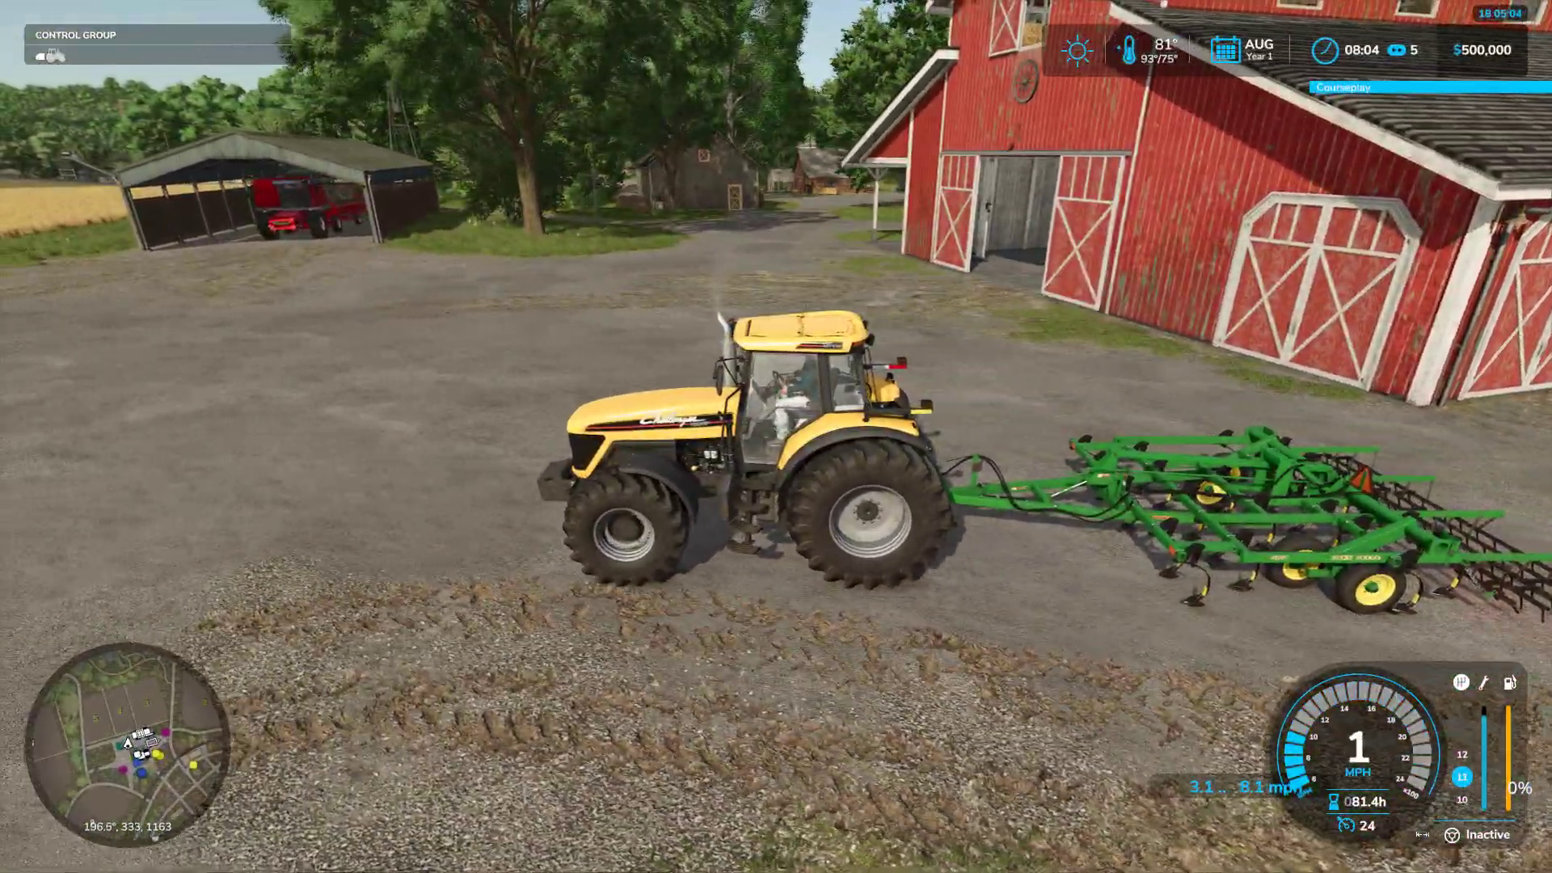
Save the game with the tractor outside, then select savegameBackup in File Explorer
key("Escape")
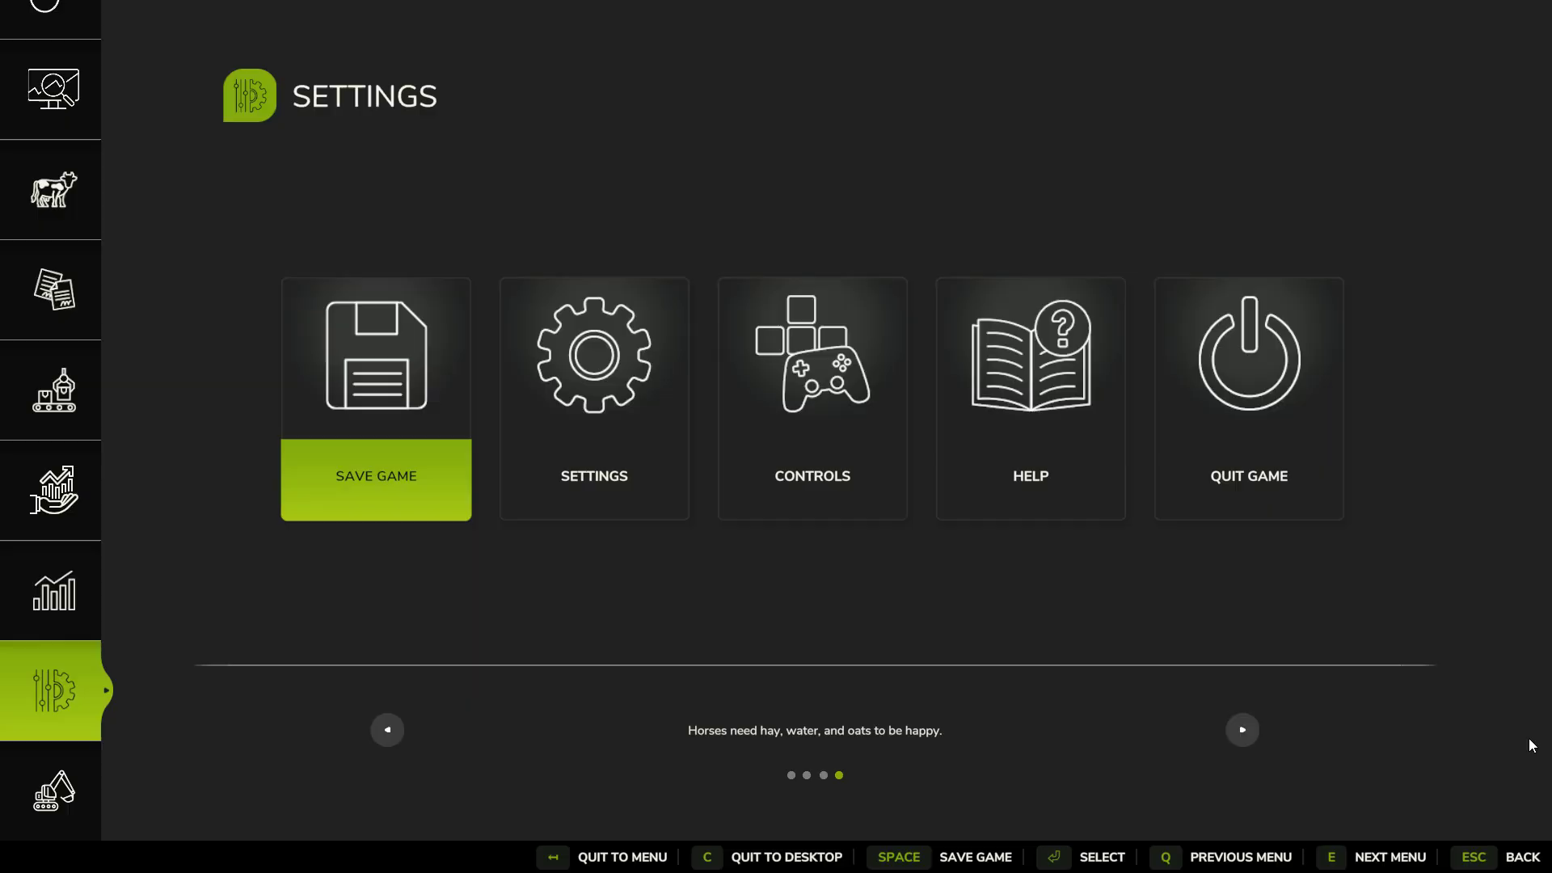
left_click(350, 396)
key("alt+Tab")
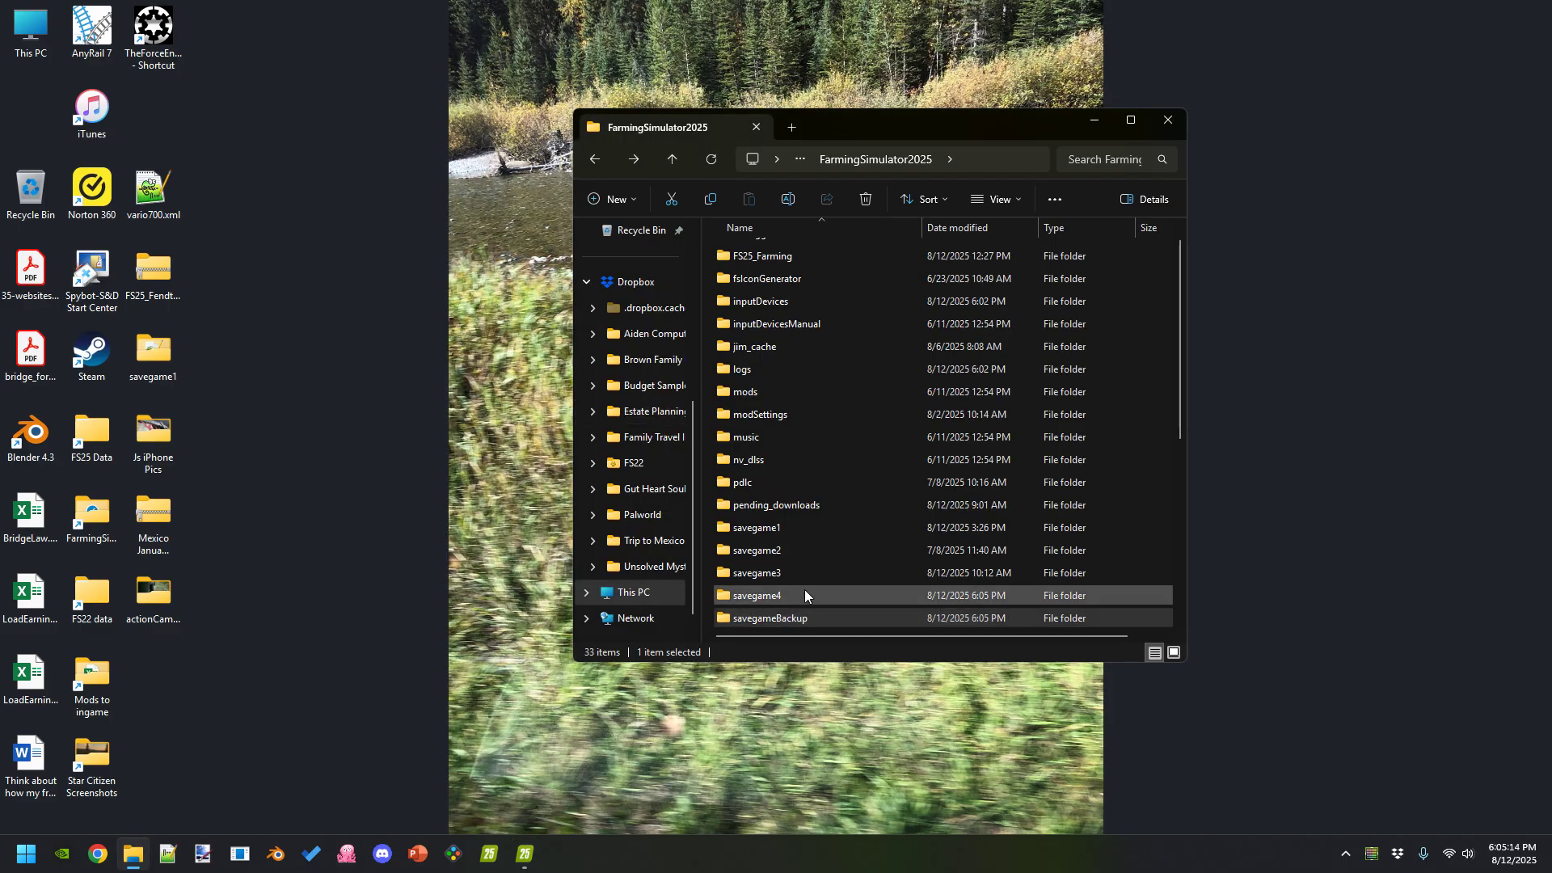
scroll(804, 590, "down", 1)
left_click(795, 551)
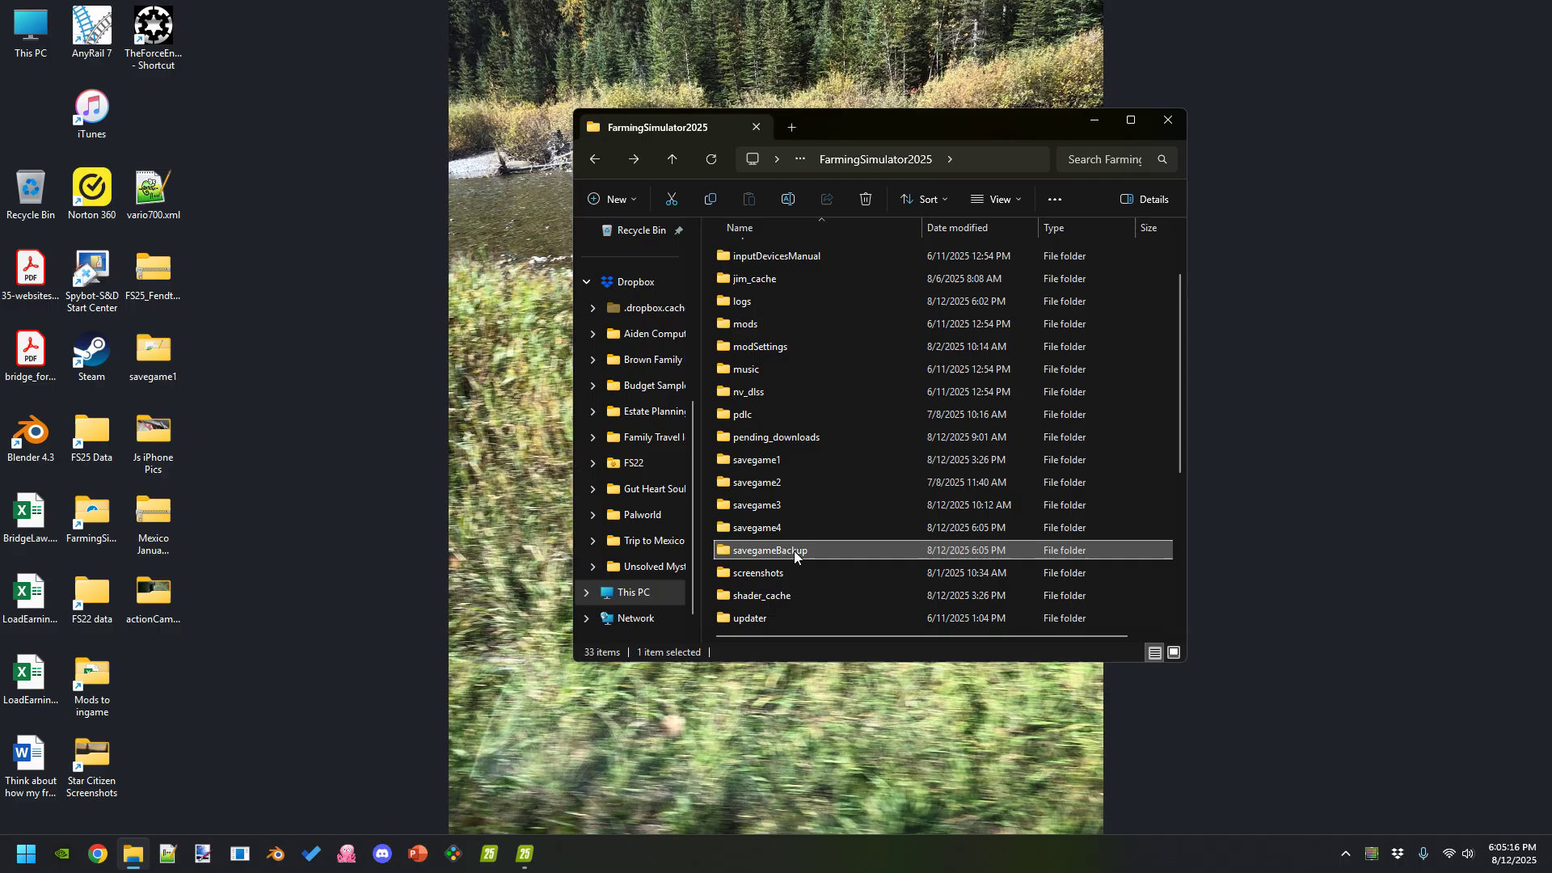
Open savegameBackup, select savegame4_backup2025-08-12_18-05, then return to the game and exit its menu
double_click(794, 551)
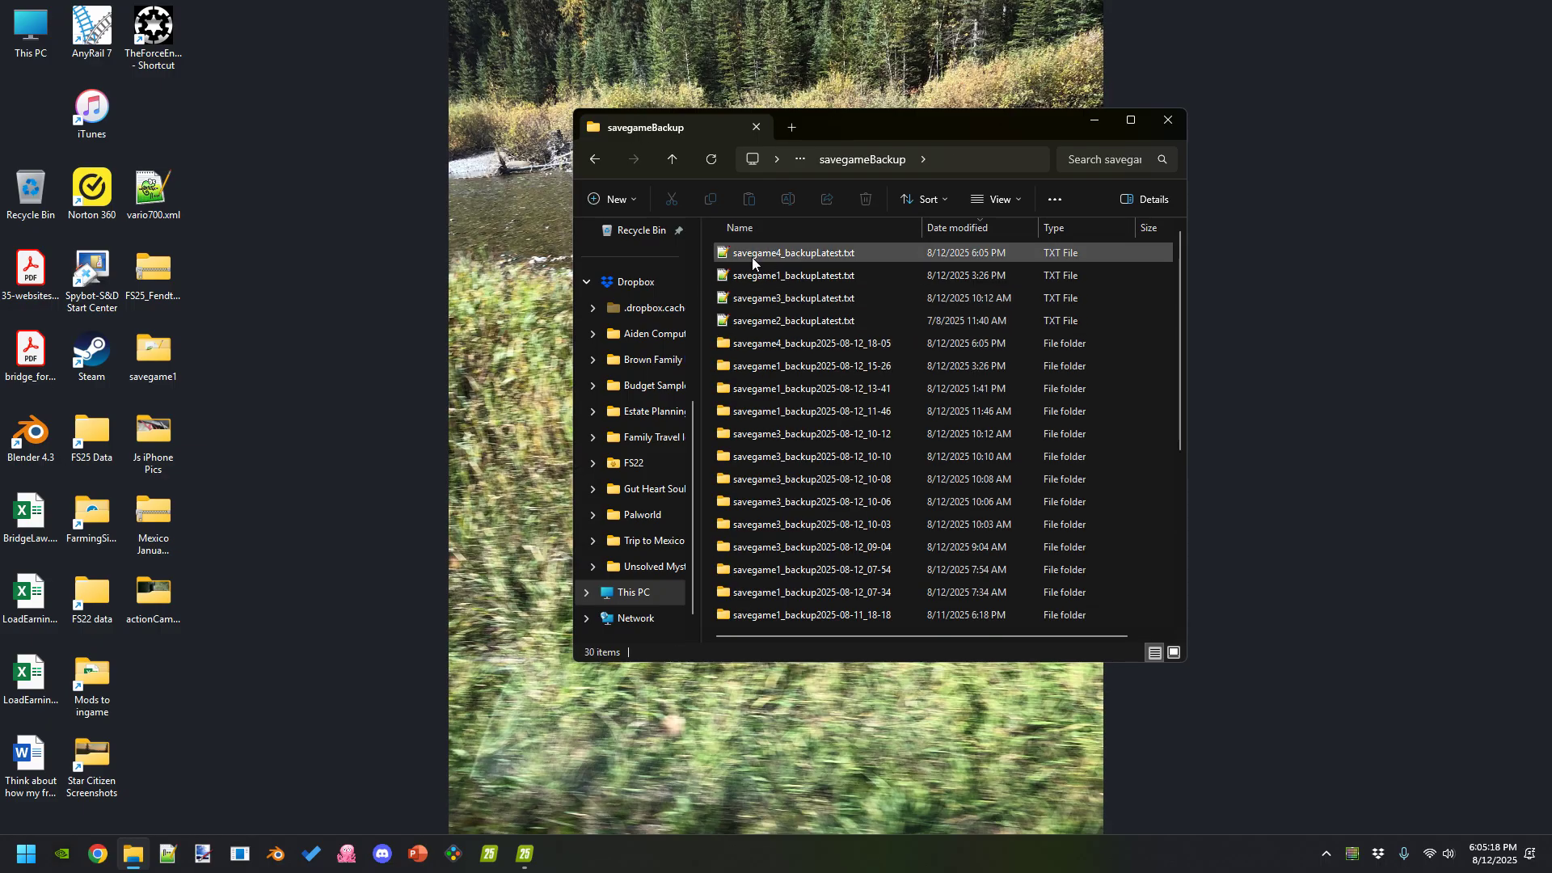
left_click(763, 343)
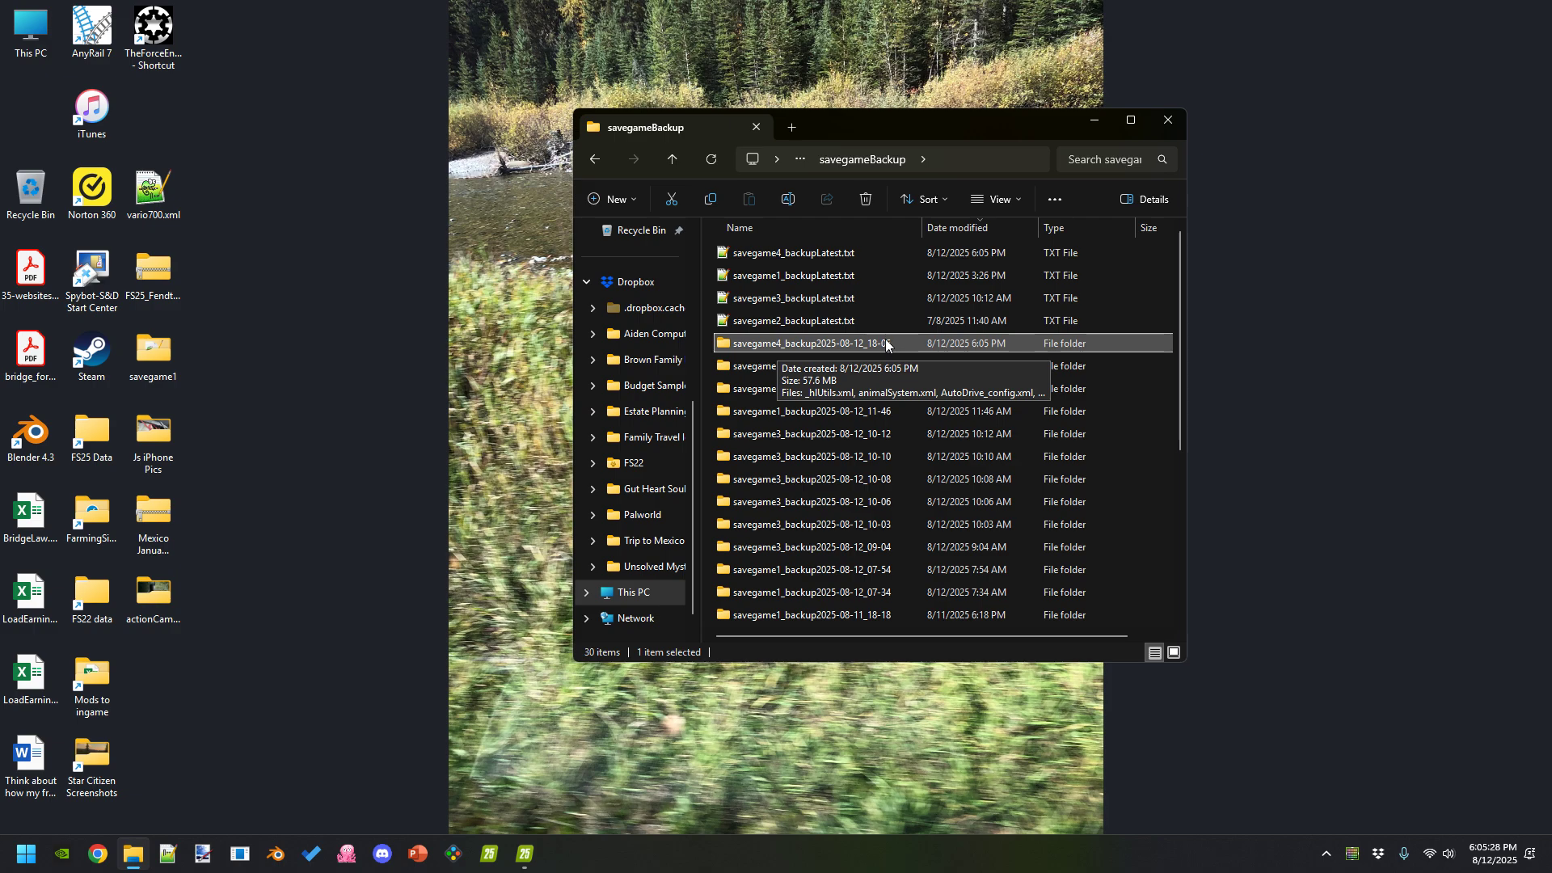
left_click(525, 855)
key("Escape")
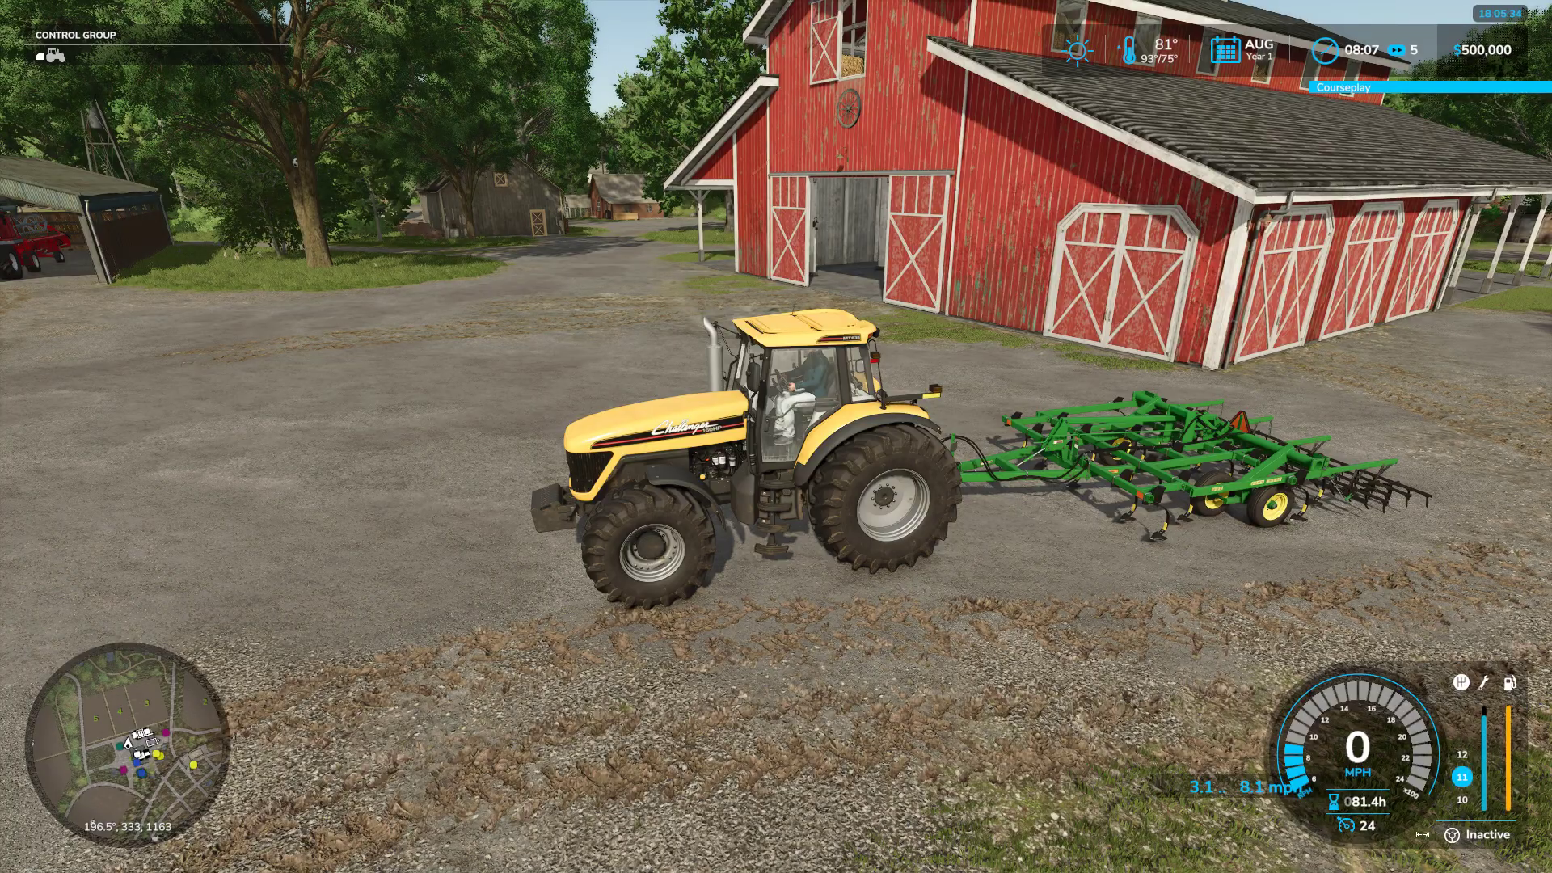
Close Farming Simulator 25 from its taskbar icon
key("alt+Tab")
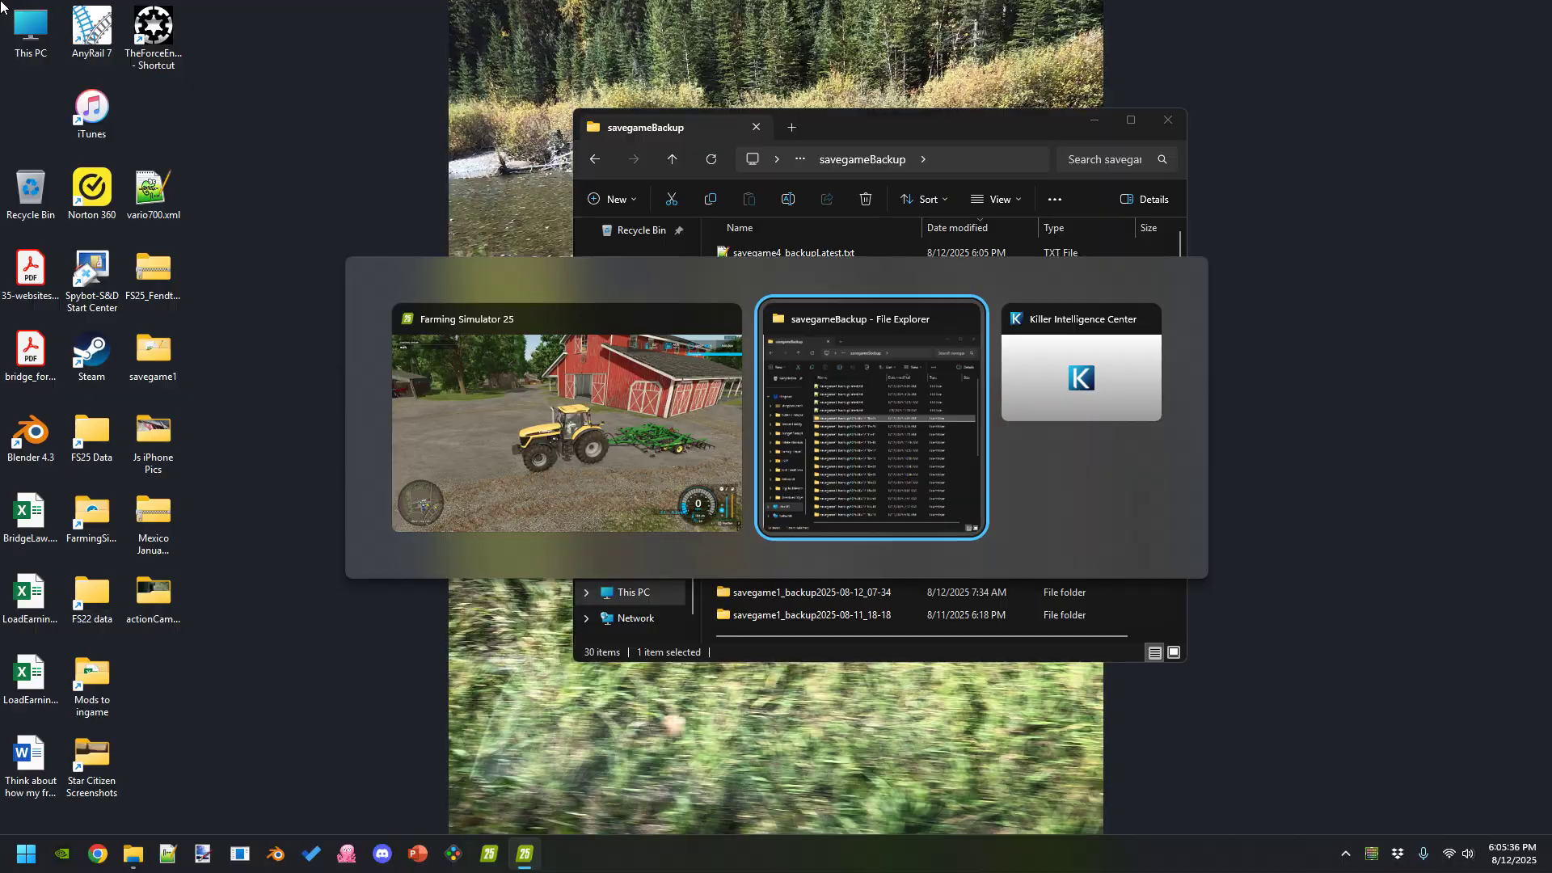
right_click(525, 854)
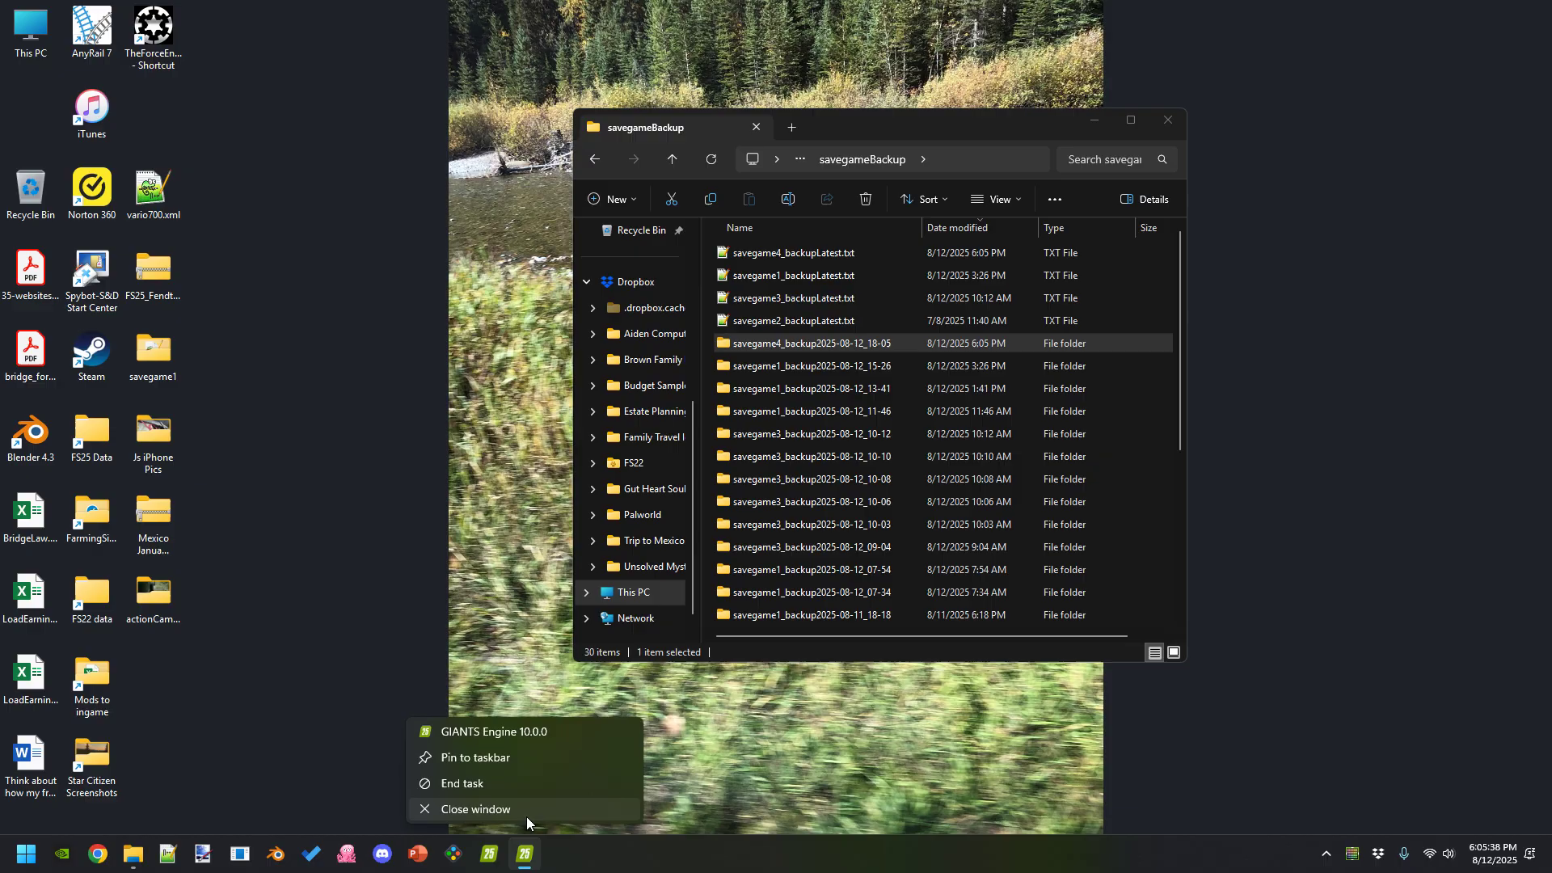
left_click(527, 812)
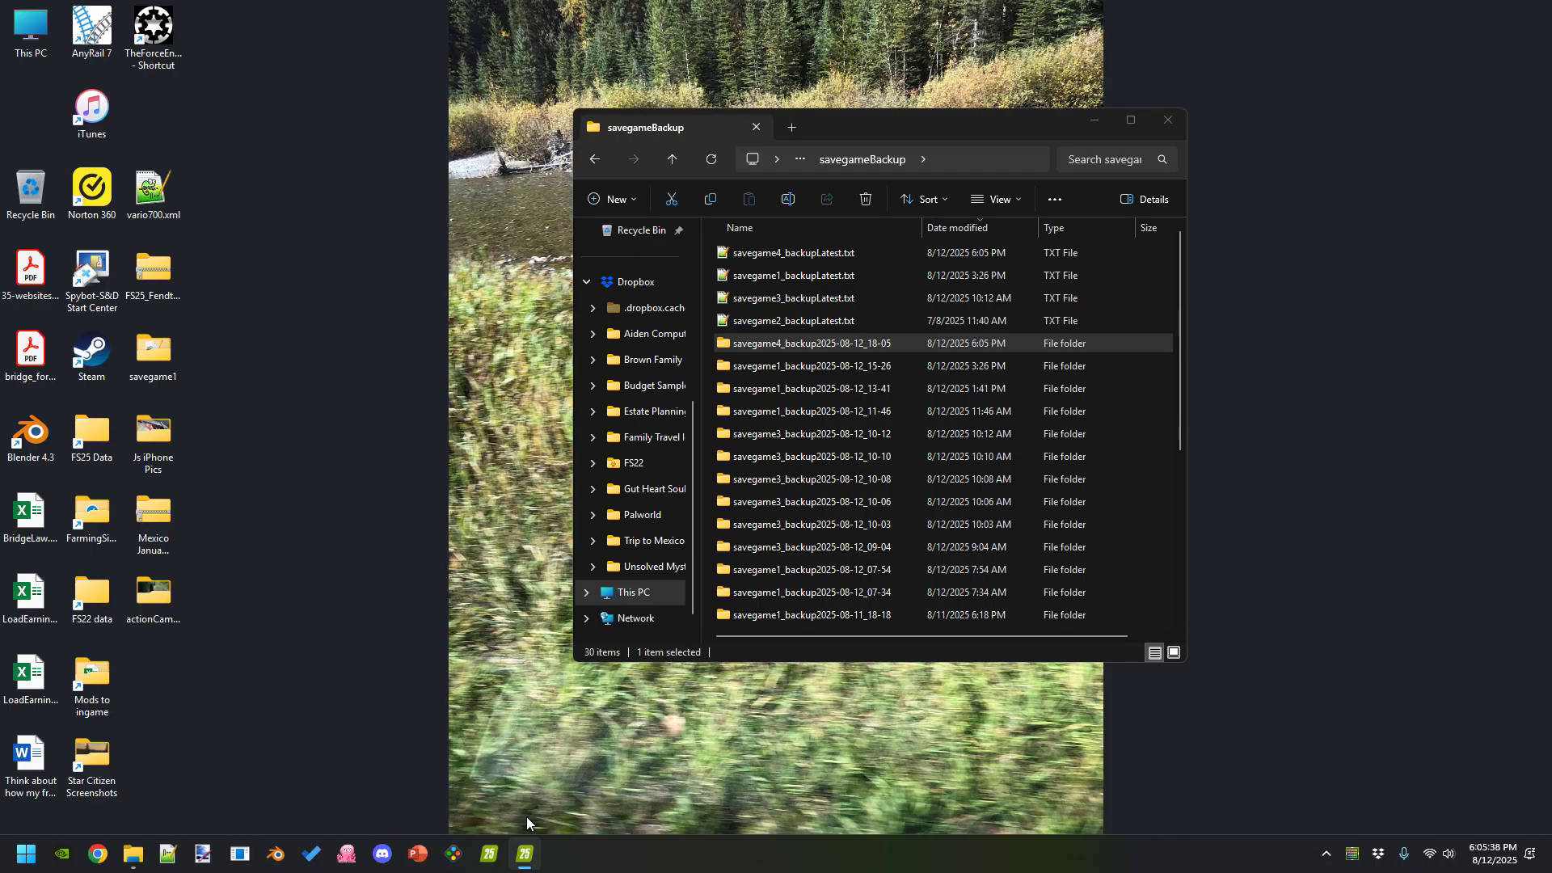
Copy the 18-05 backup's files into savegame4, replacing existing files, and relaunch the game
double_click(791, 347)
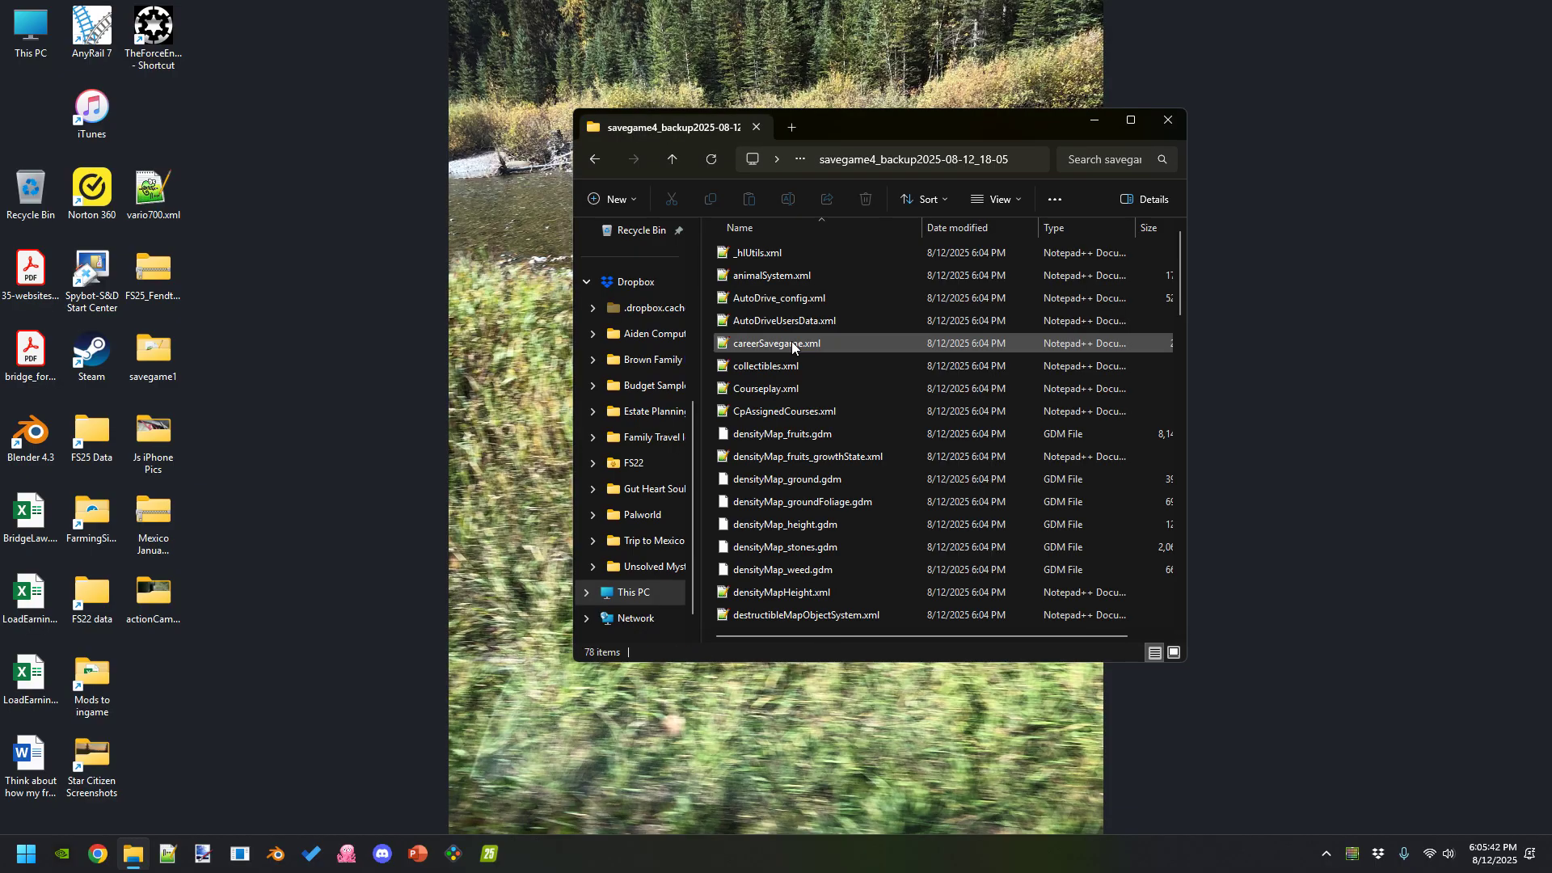
left_click(791, 347)
key("alt+Left")
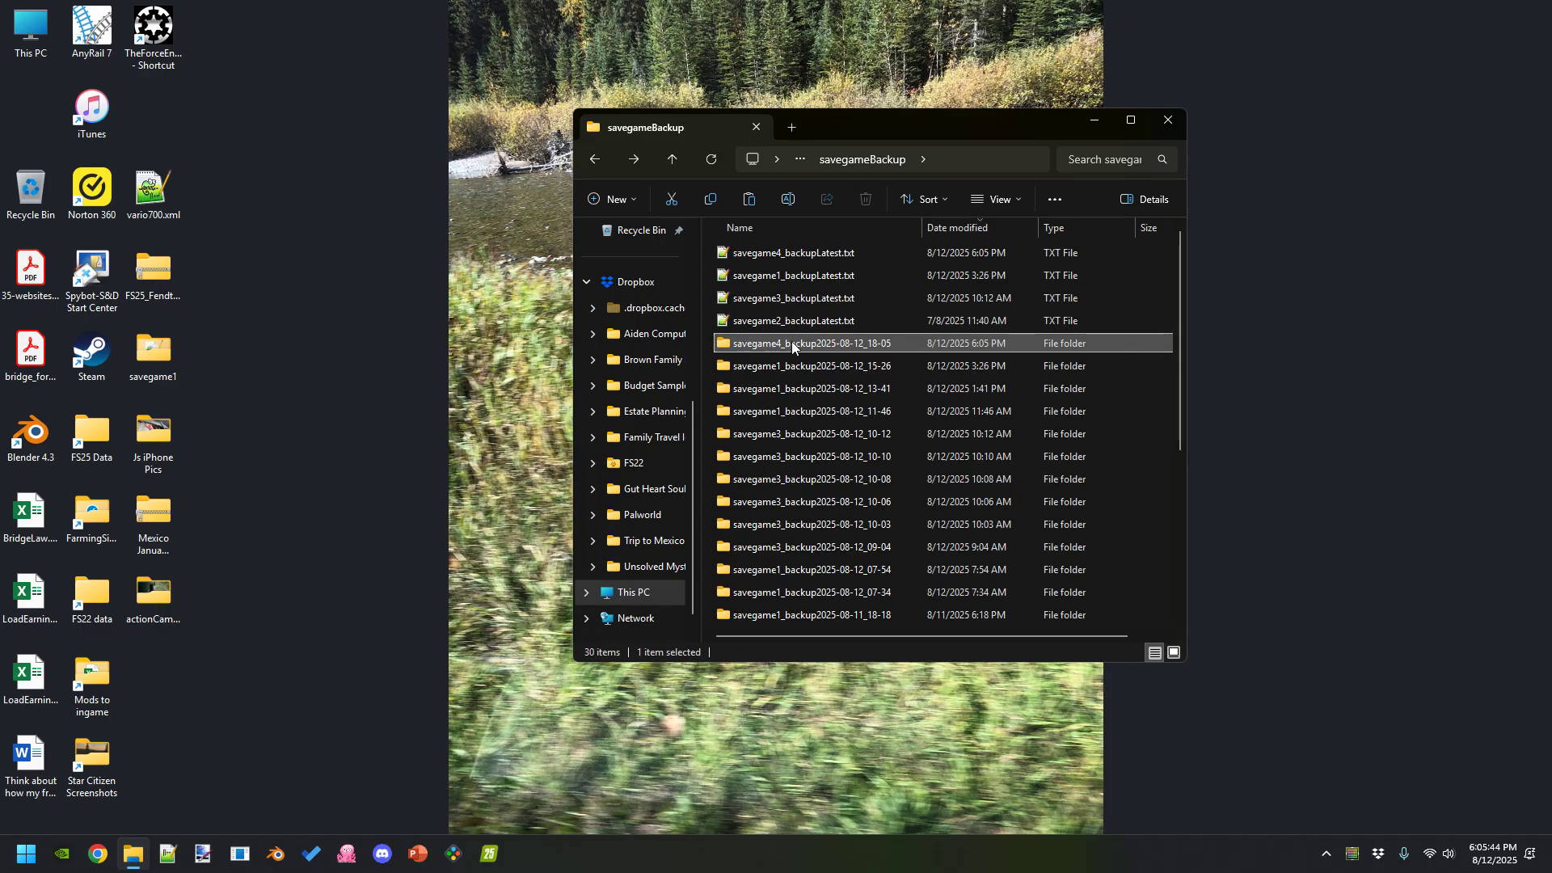
key("alt+Left")
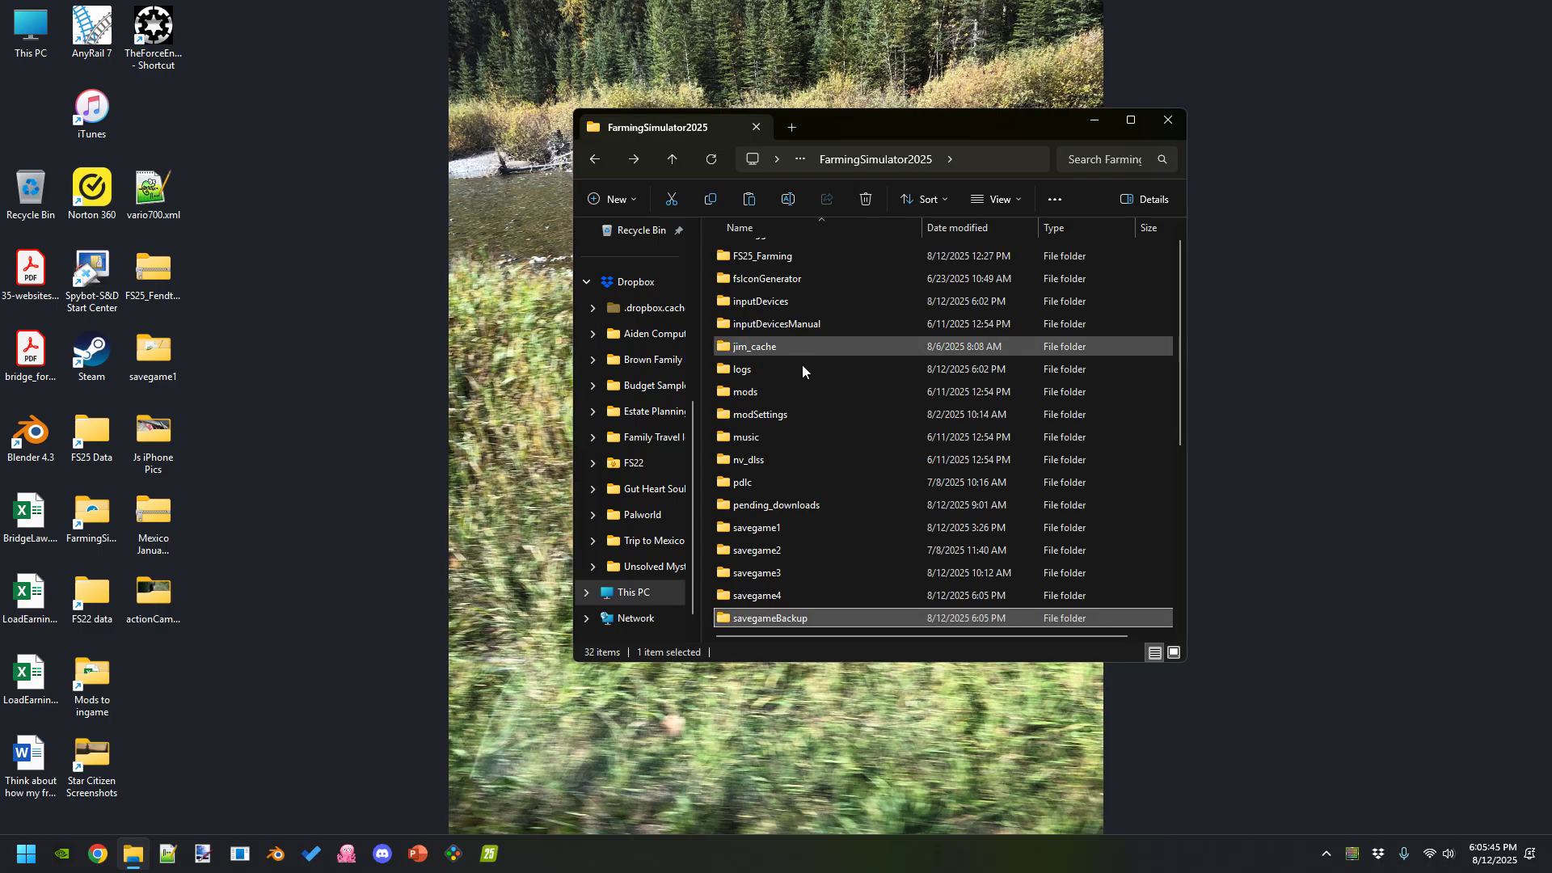
double_click(799, 591)
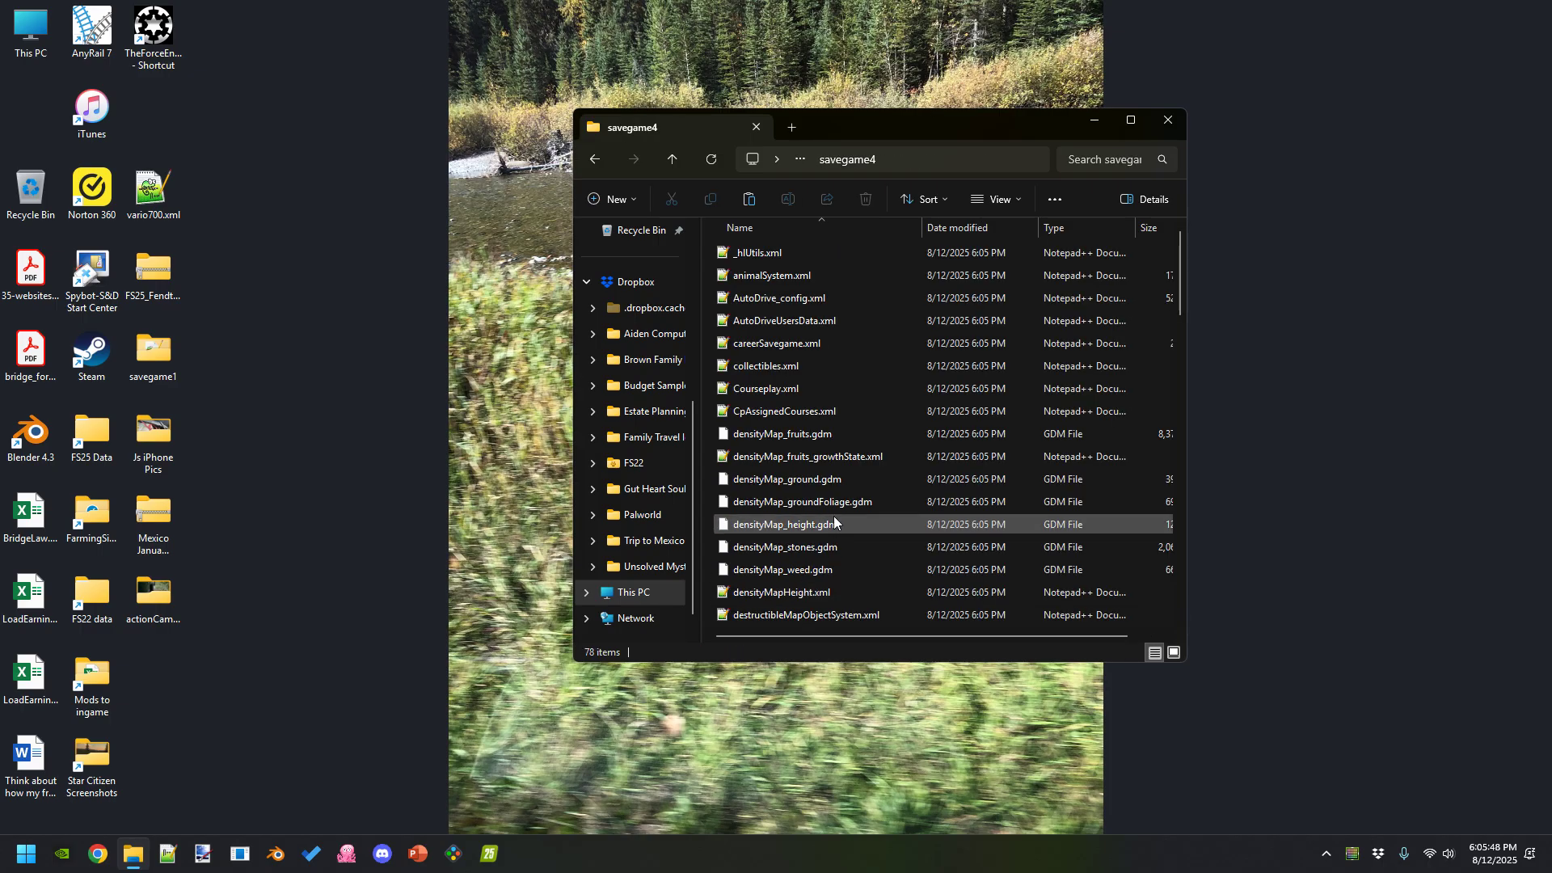
key("ctrl+v")
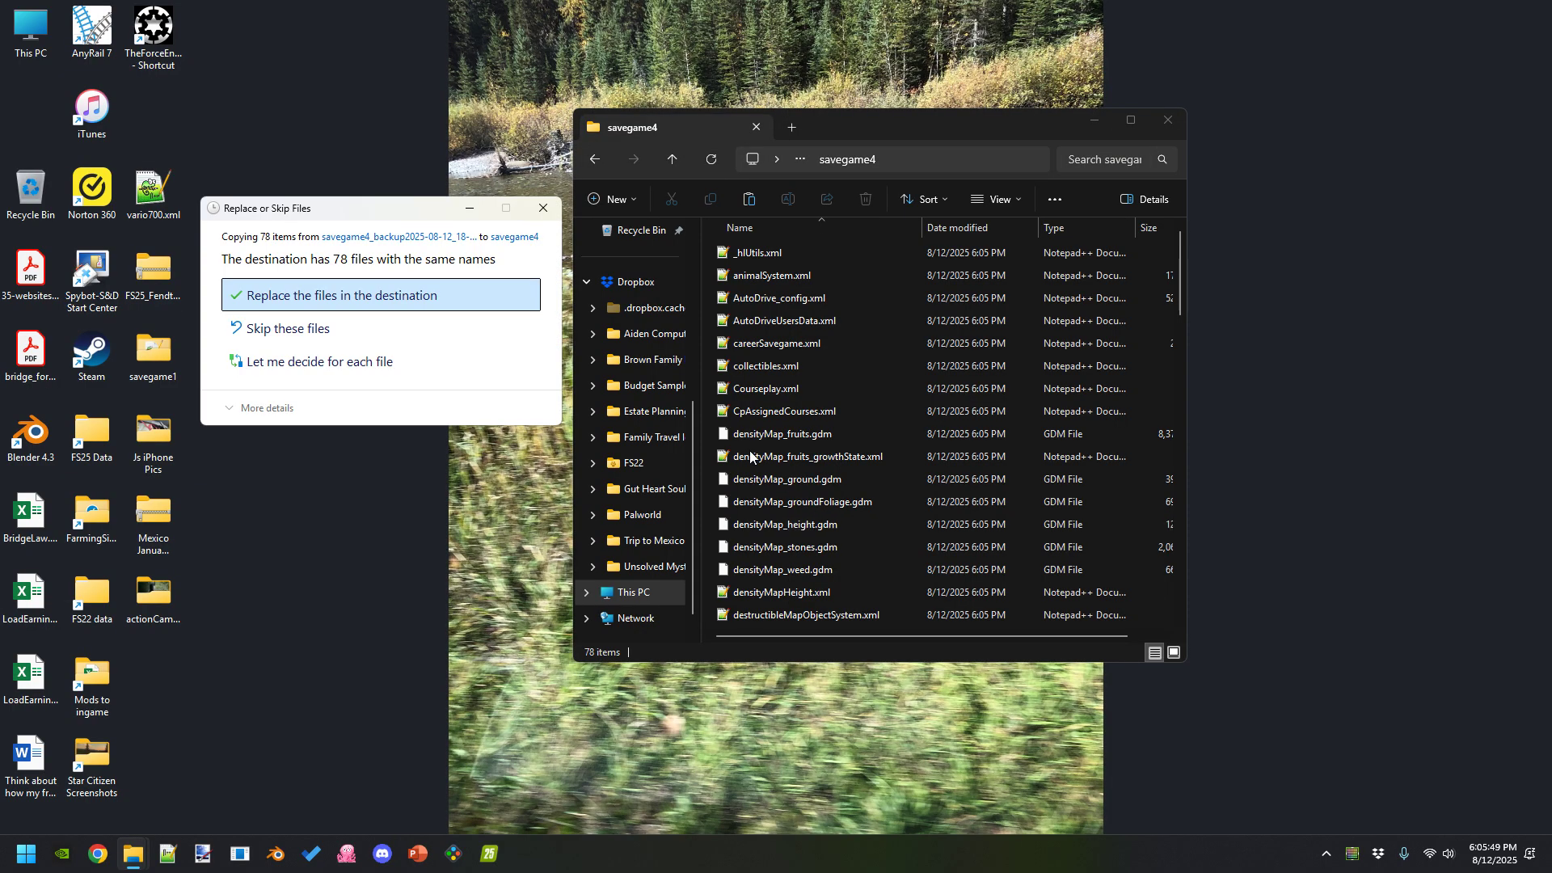
left_click(412, 306)
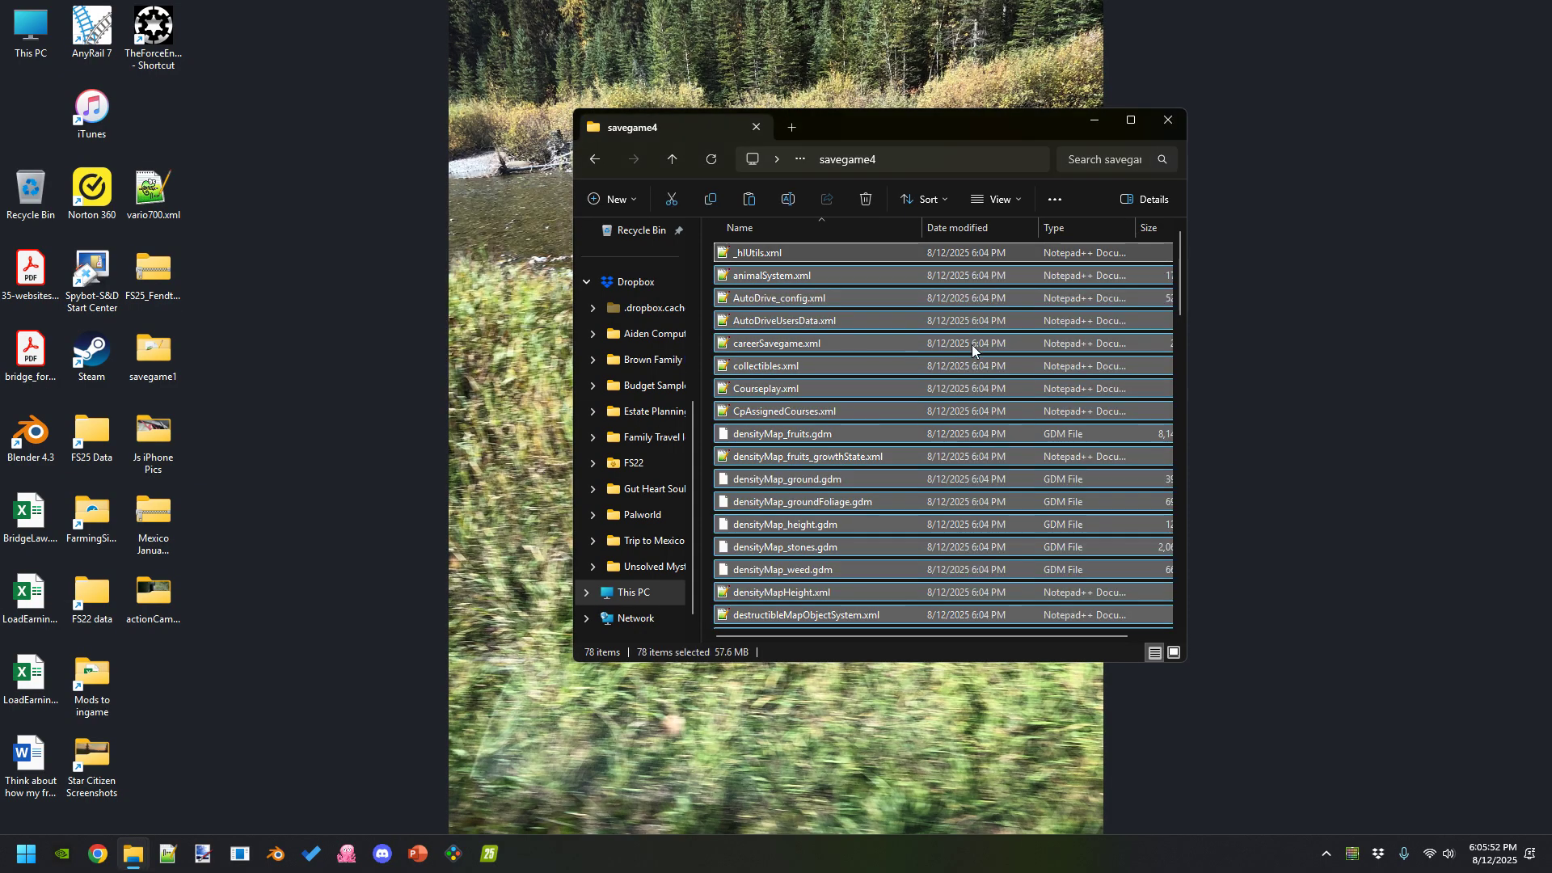
left_click(489, 855)
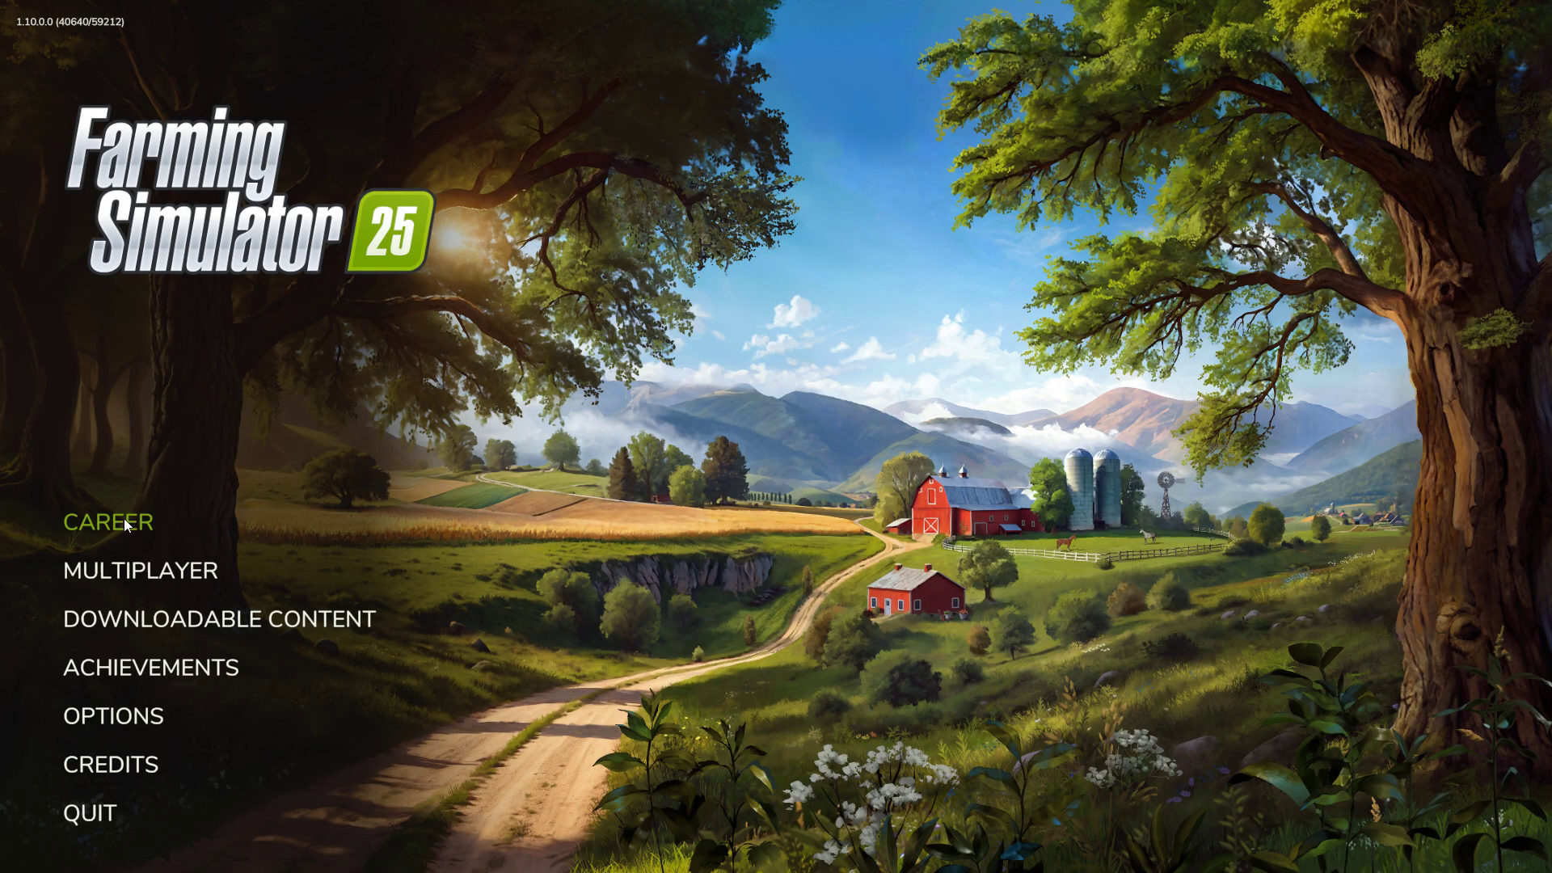
Load career save 4 (My Game Save, Riverbend Springs) through the mods screen
left_click(126, 523)
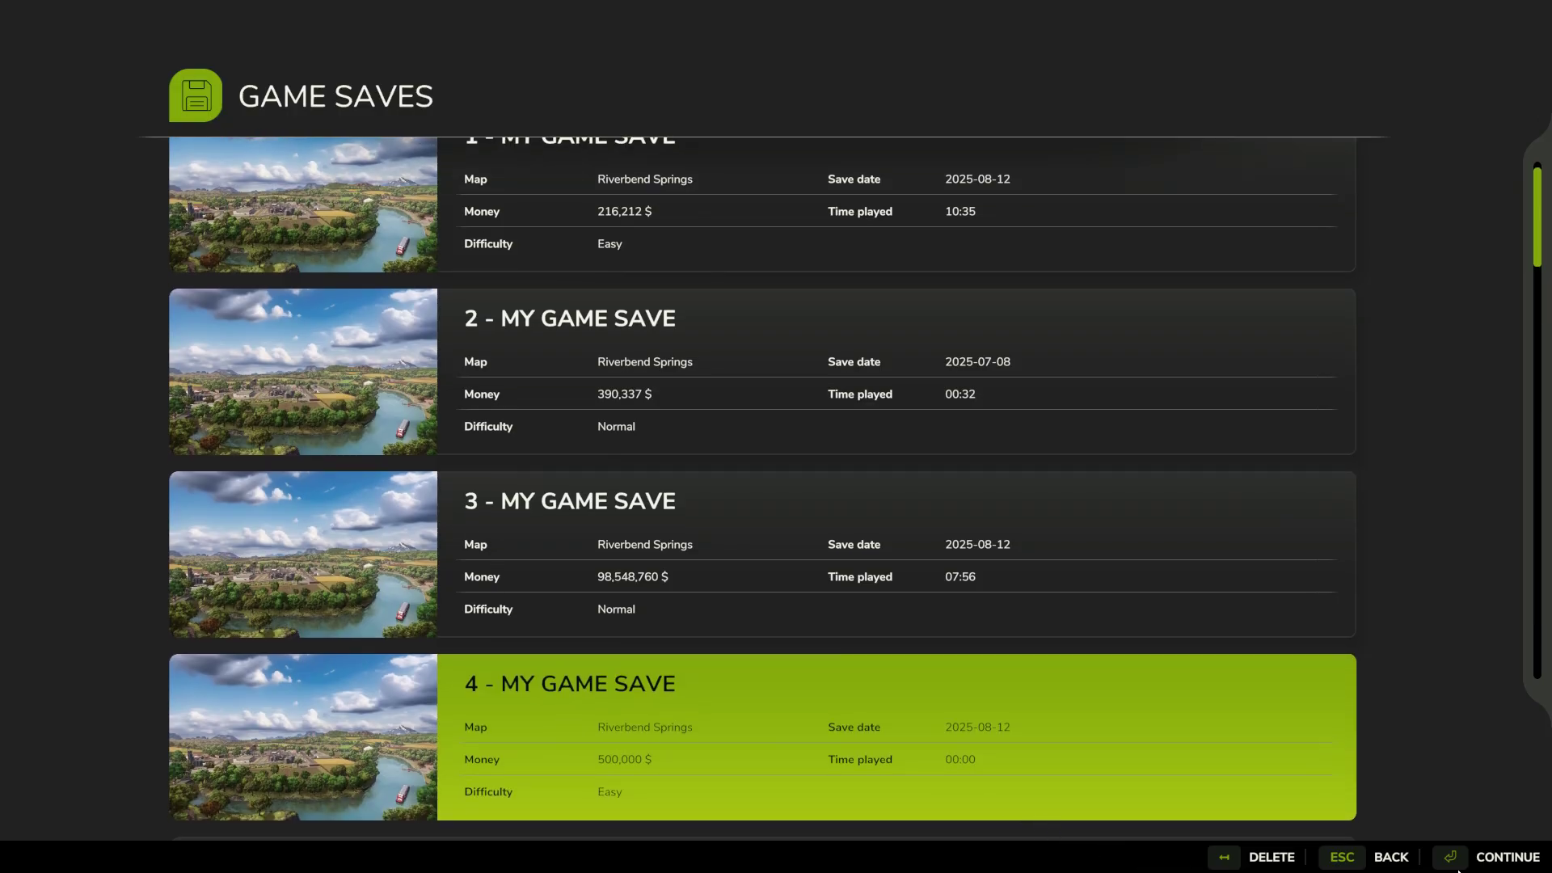
left_click(1039, 825)
left_click(1467, 857)
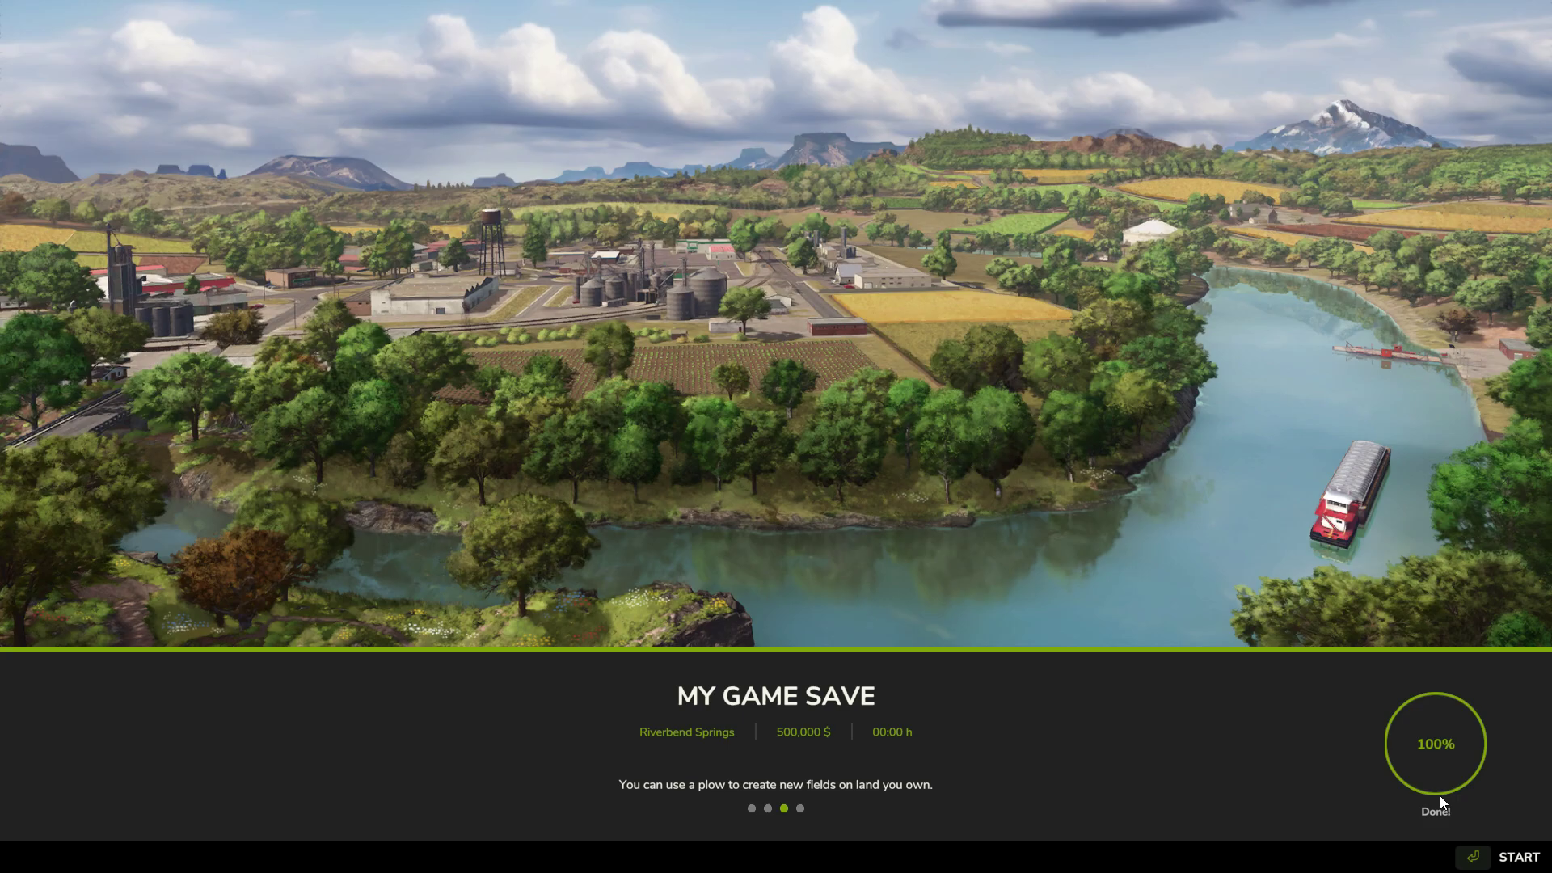
Start the restored save, zoom out to confirm the tractor is back in the barn, then switch to Explorer
key("Return")
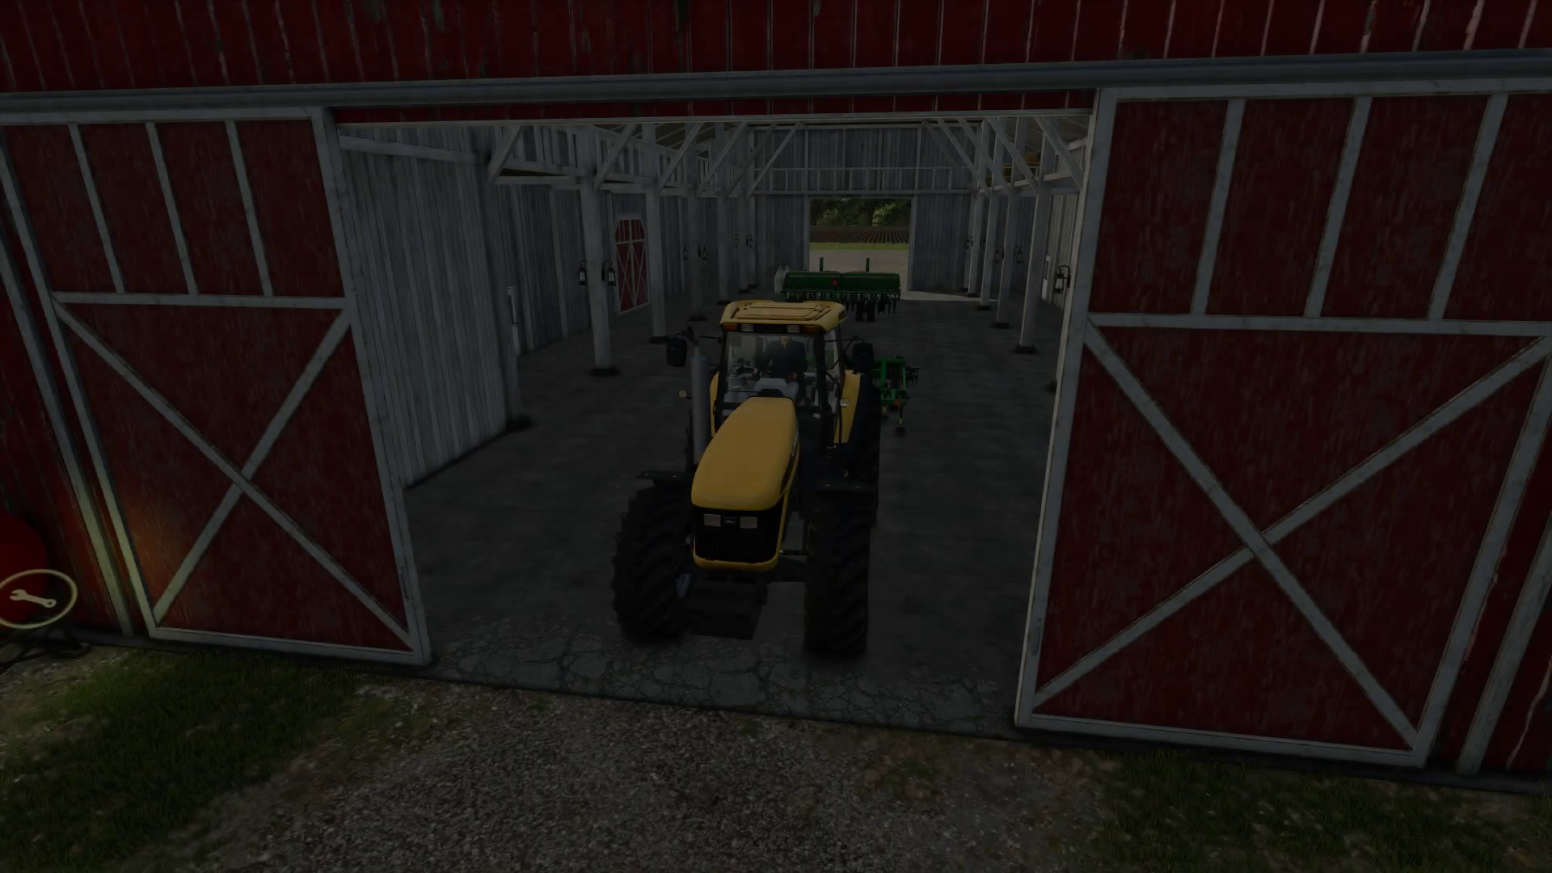
scroll(776, 437, "down", 5)
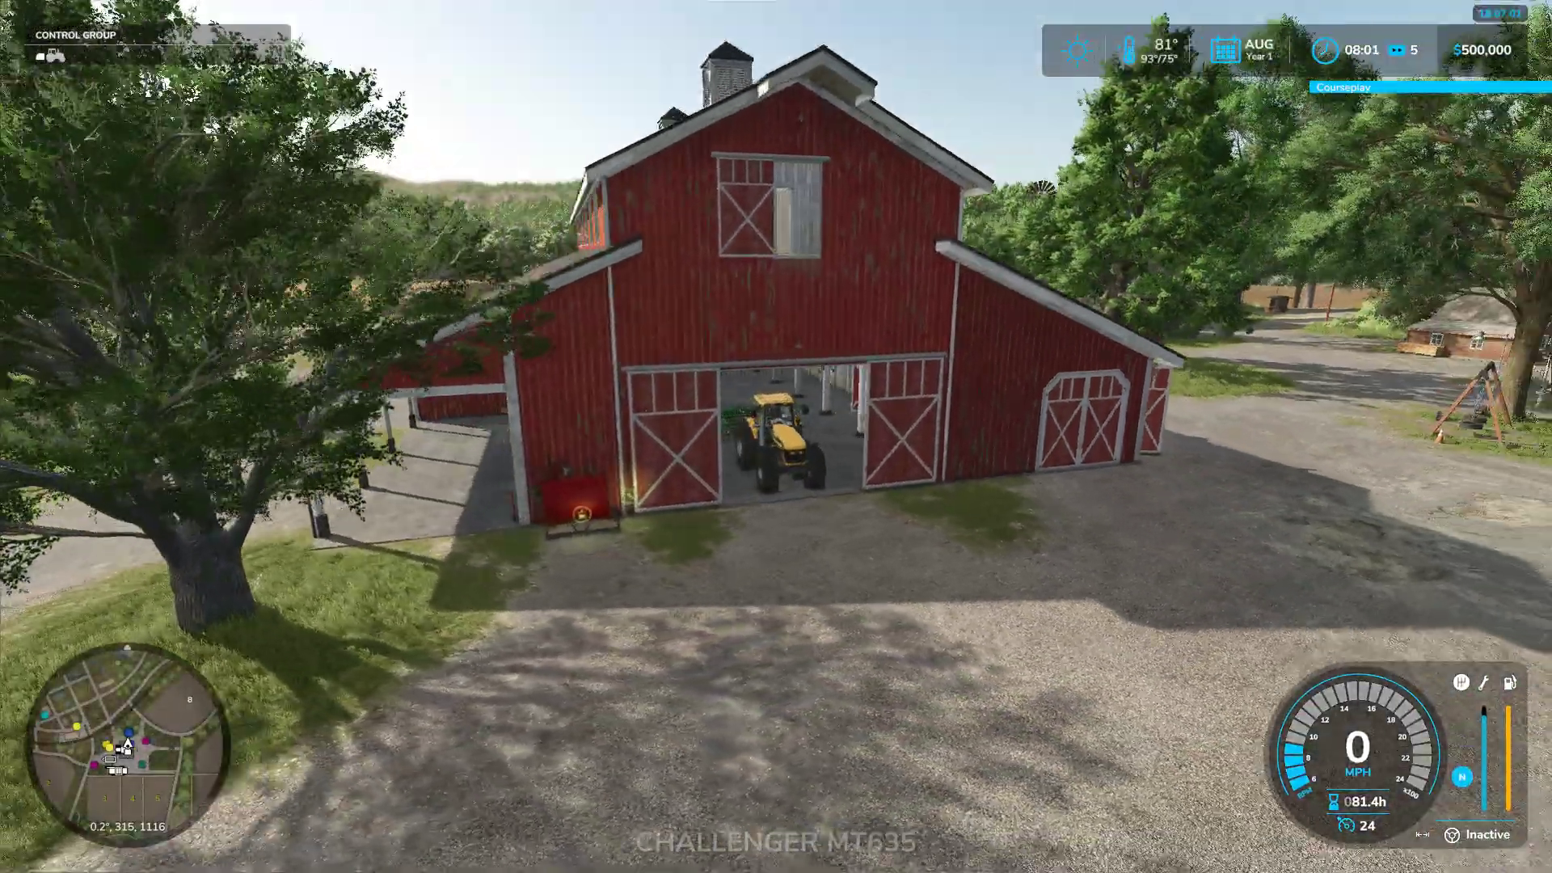
scroll(776, 437, "up", 3)
scroll(776, 437, "up", 3)
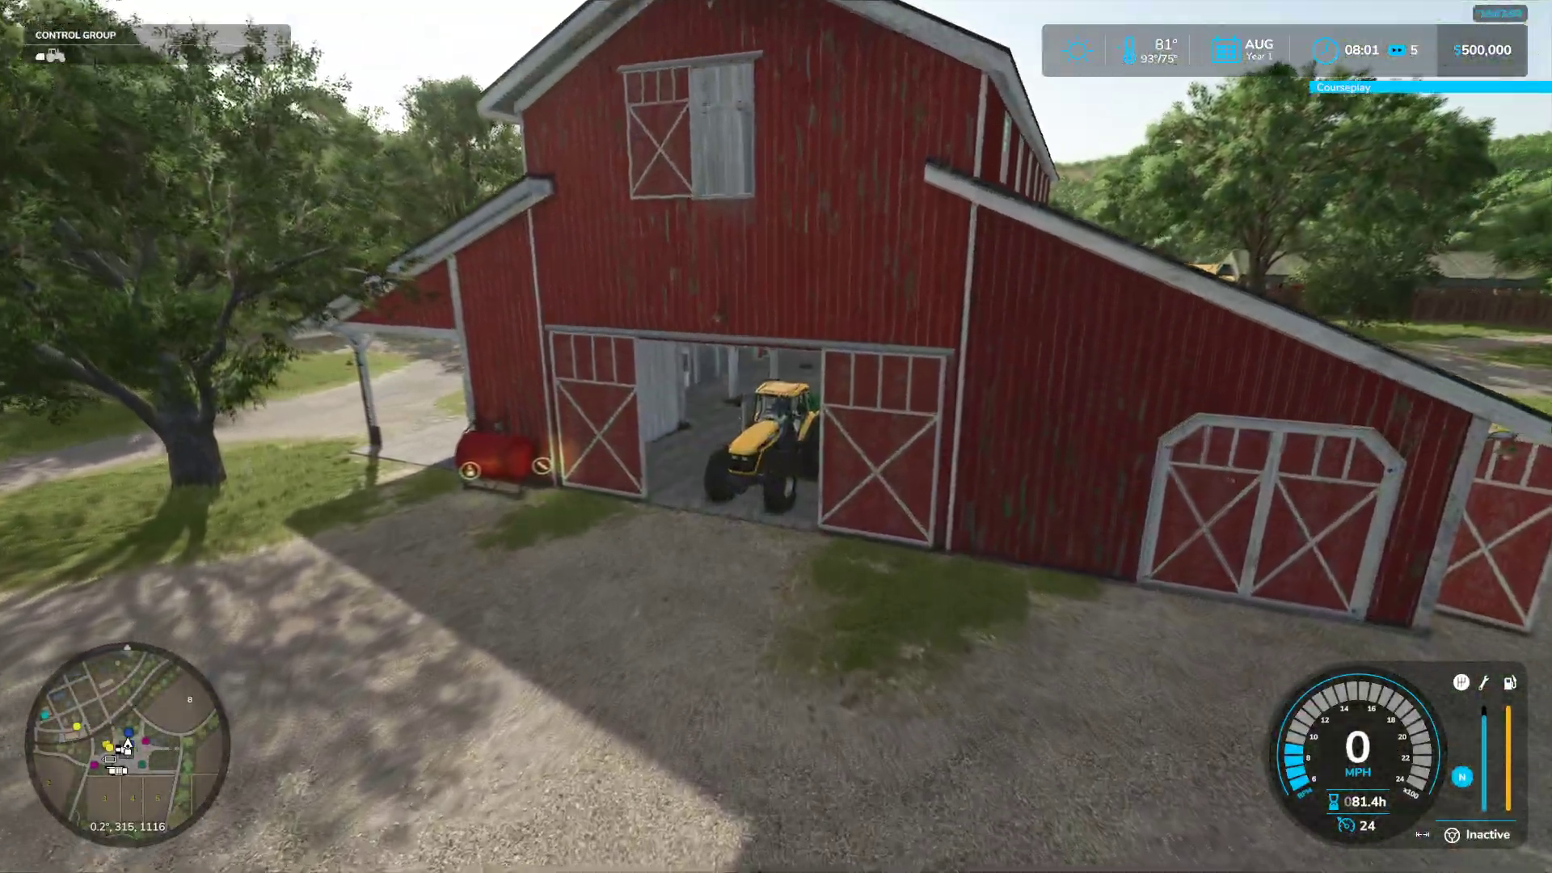
scroll(776, 438, "up", 2)
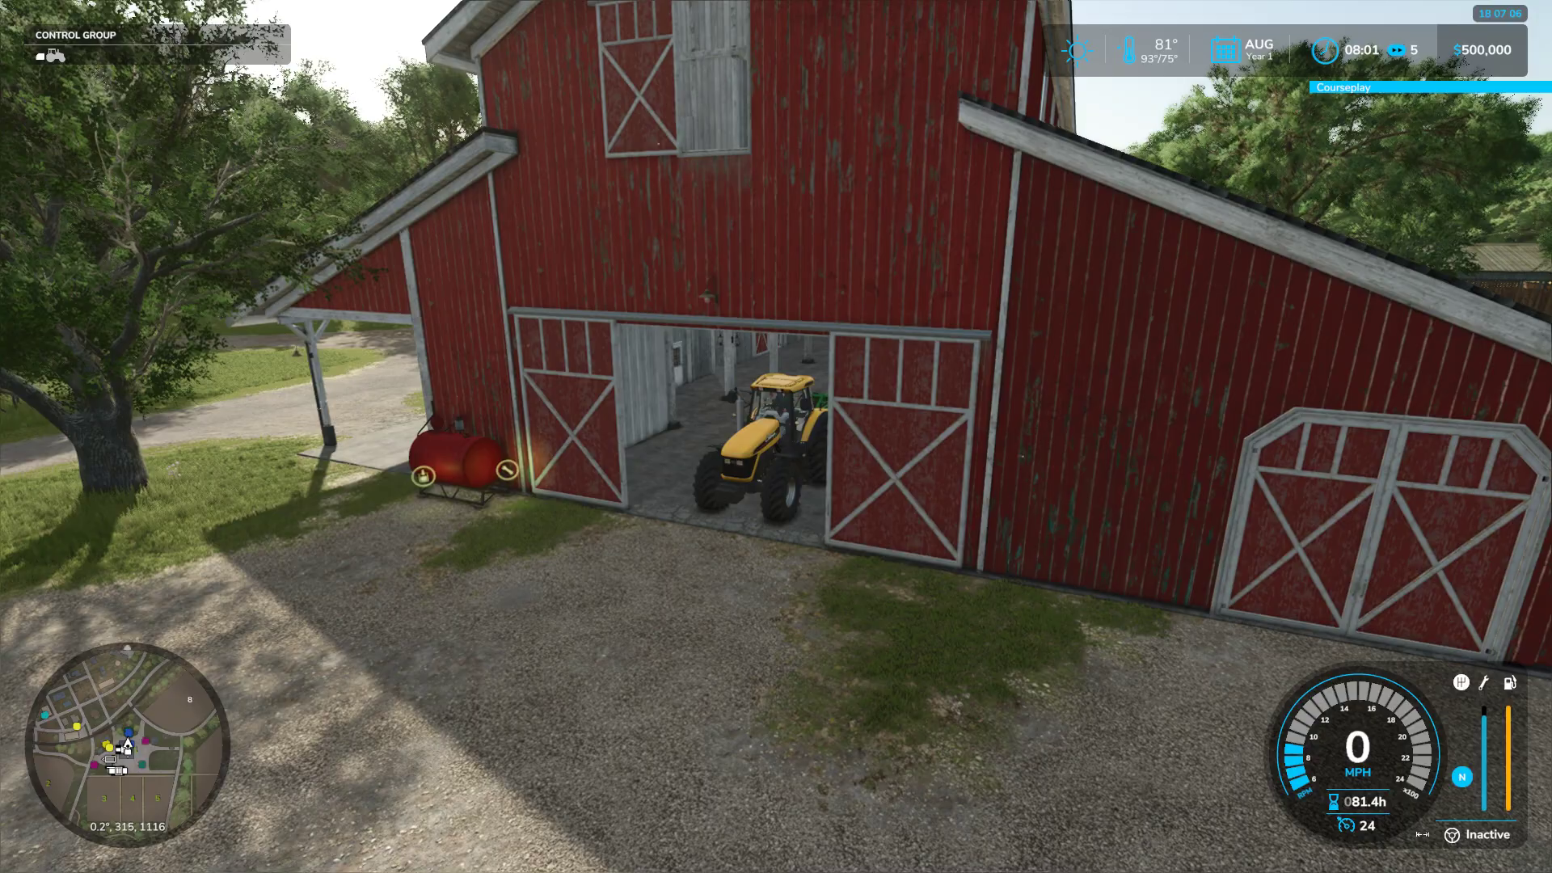
key("alt+Tab")
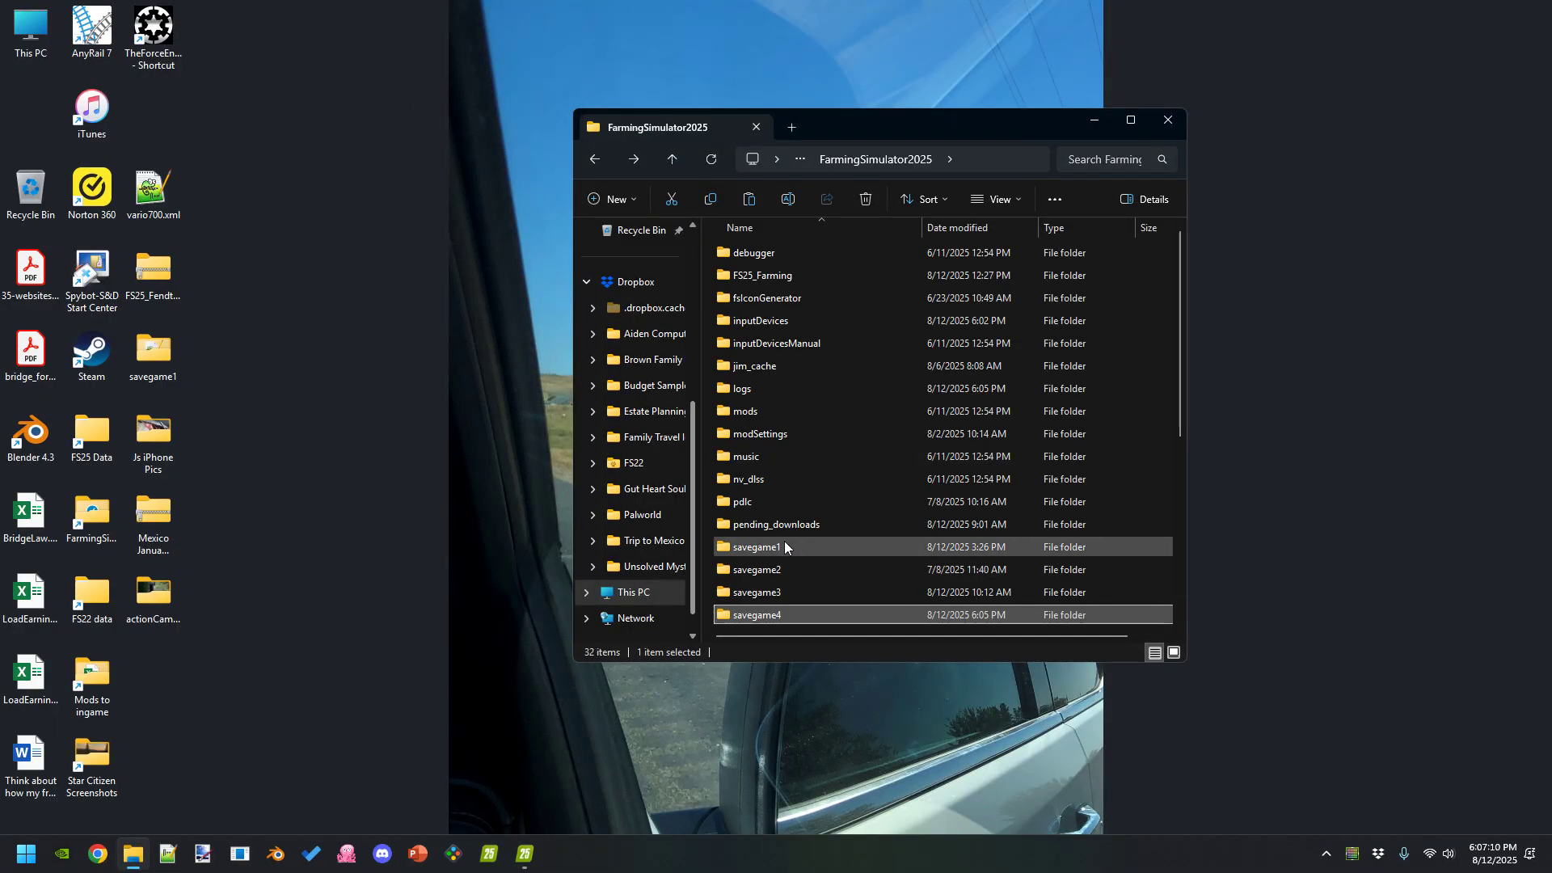
Open the savegame1_backup2025-08-11_09-12 folder inside savegameBackup
scroll(787, 541, "down", 1)
double_click(795, 573)
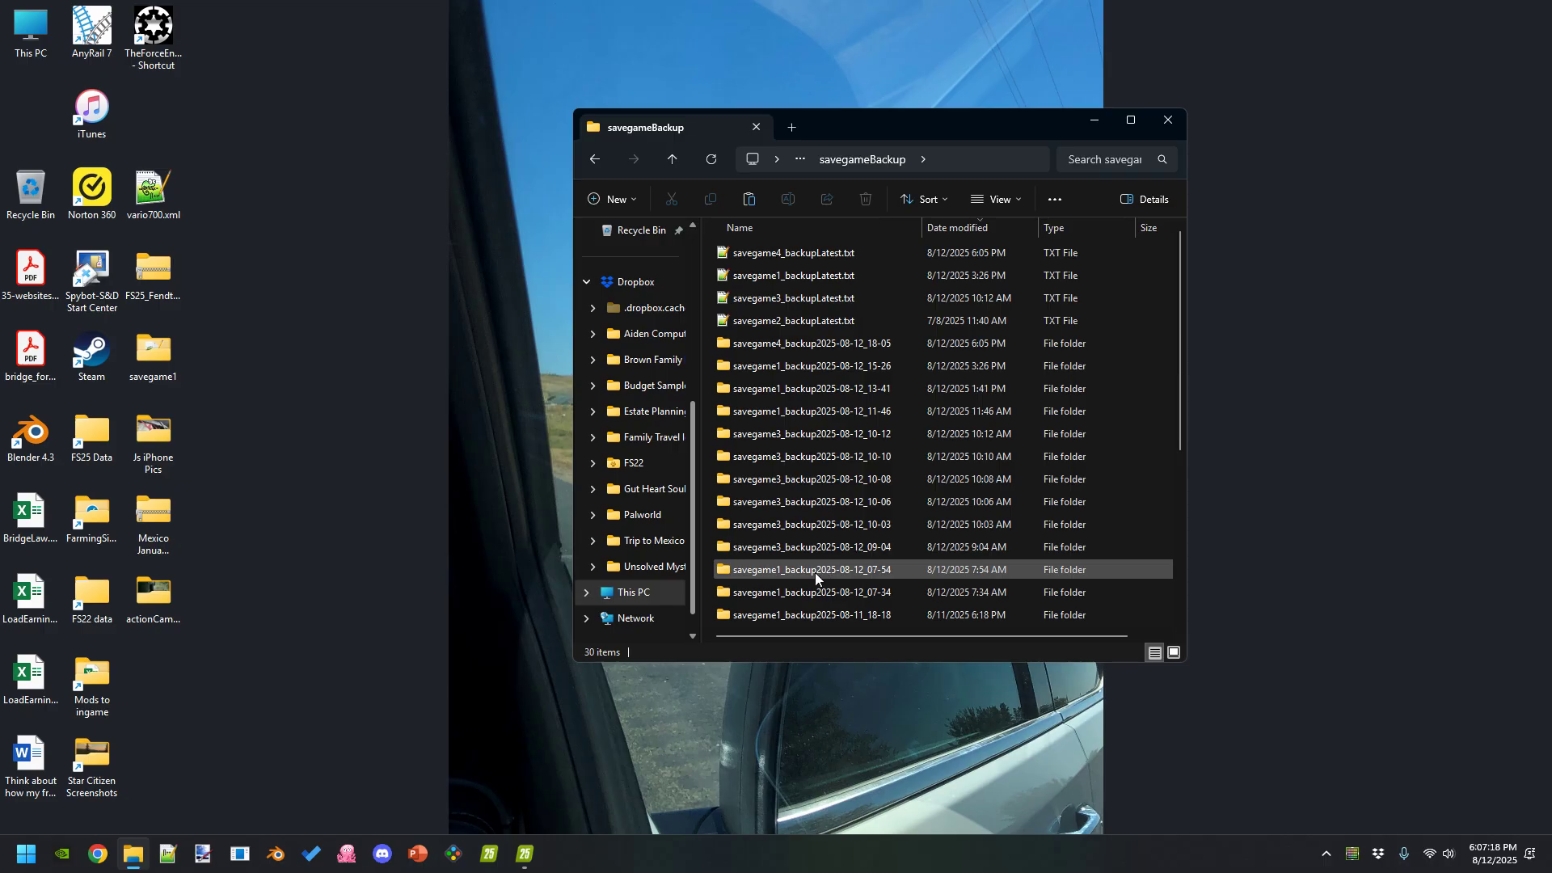
mouse_move(815, 573)
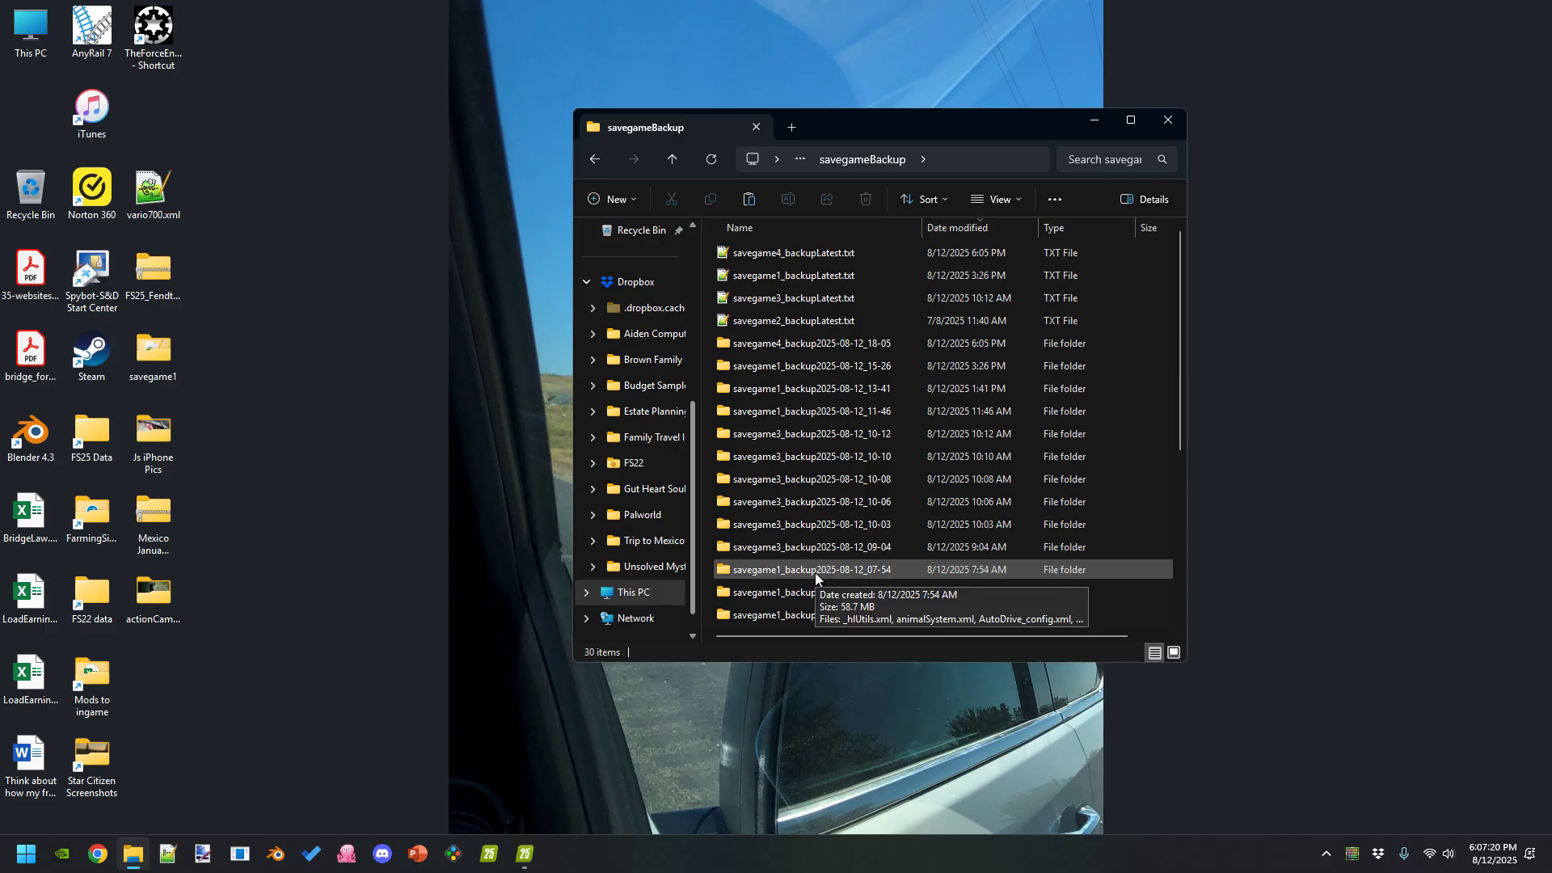
scroll(815, 572, "down", 2)
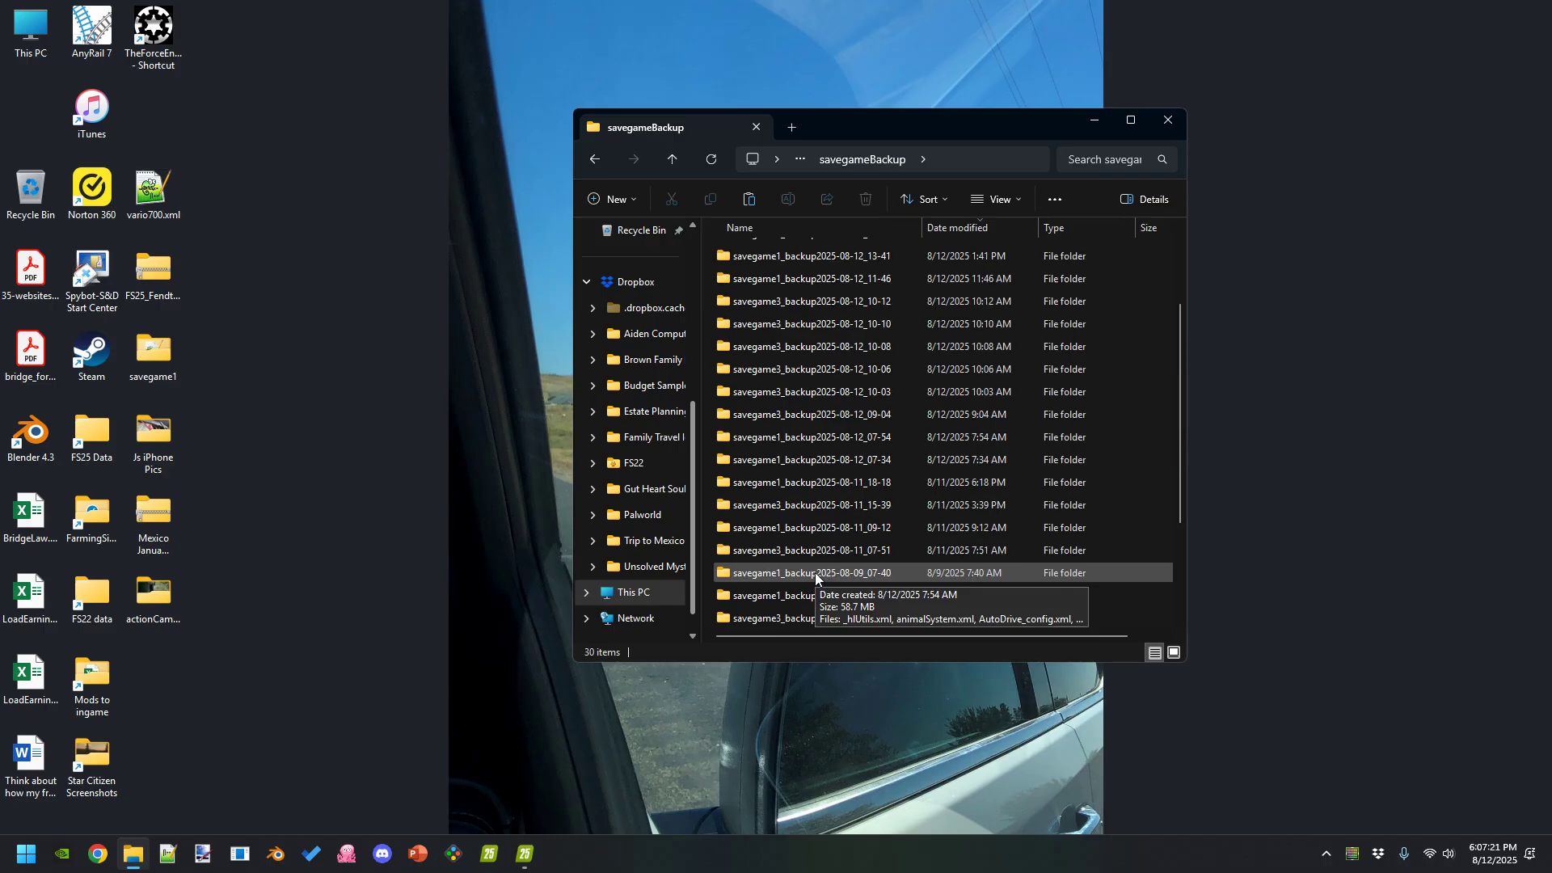
double_click(811, 529)
Open that backup's vehicles.xml in Notepad++
scroll(818, 540, "down", 3)
scroll(818, 540, "down", 5)
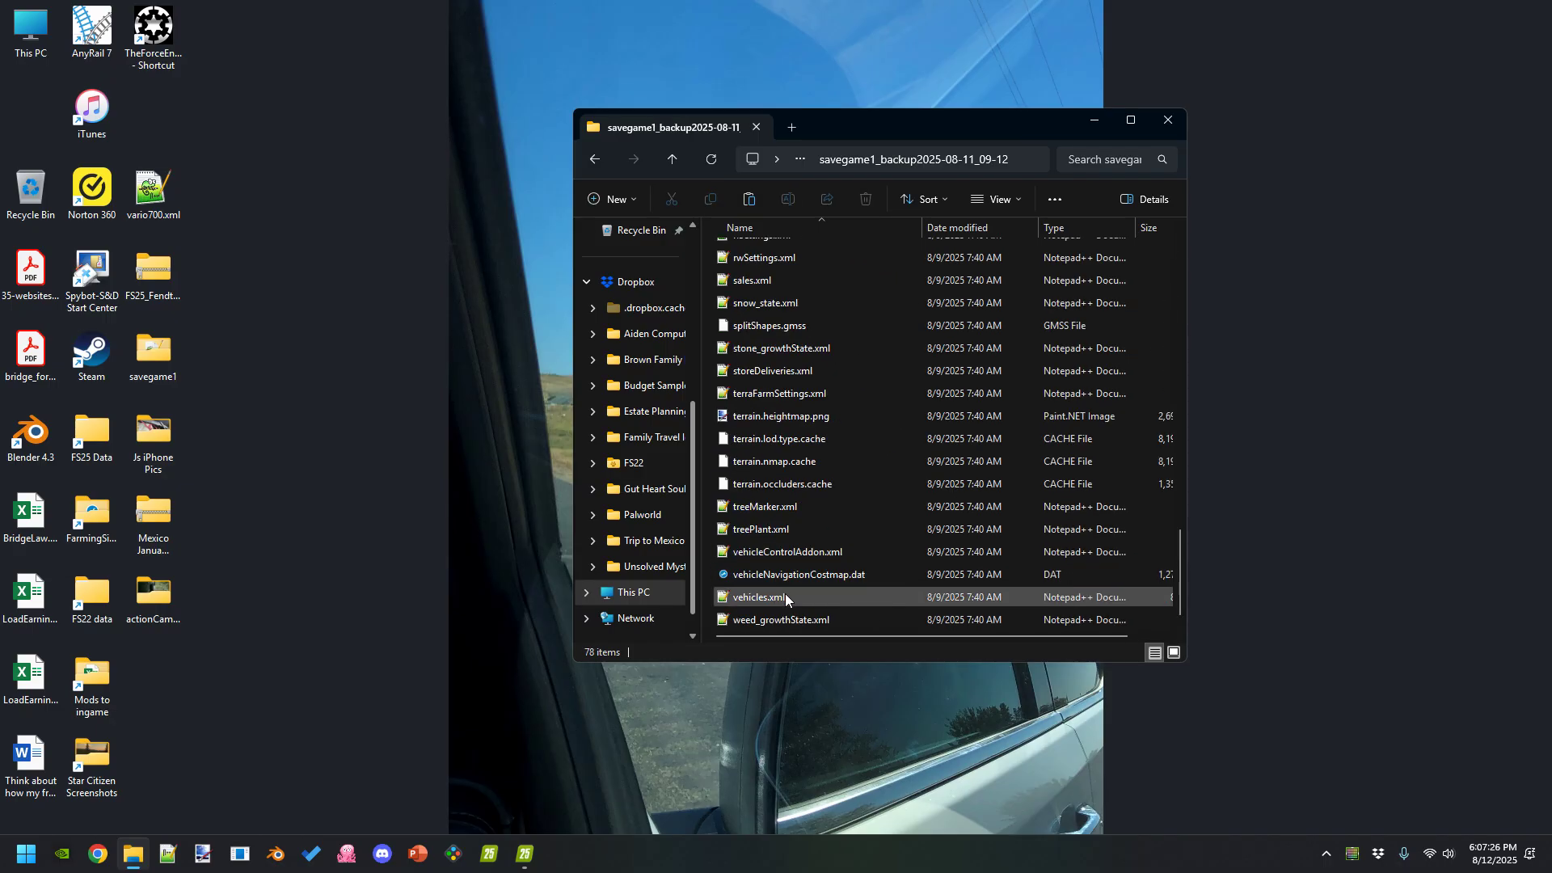
mouse_move(785, 596)
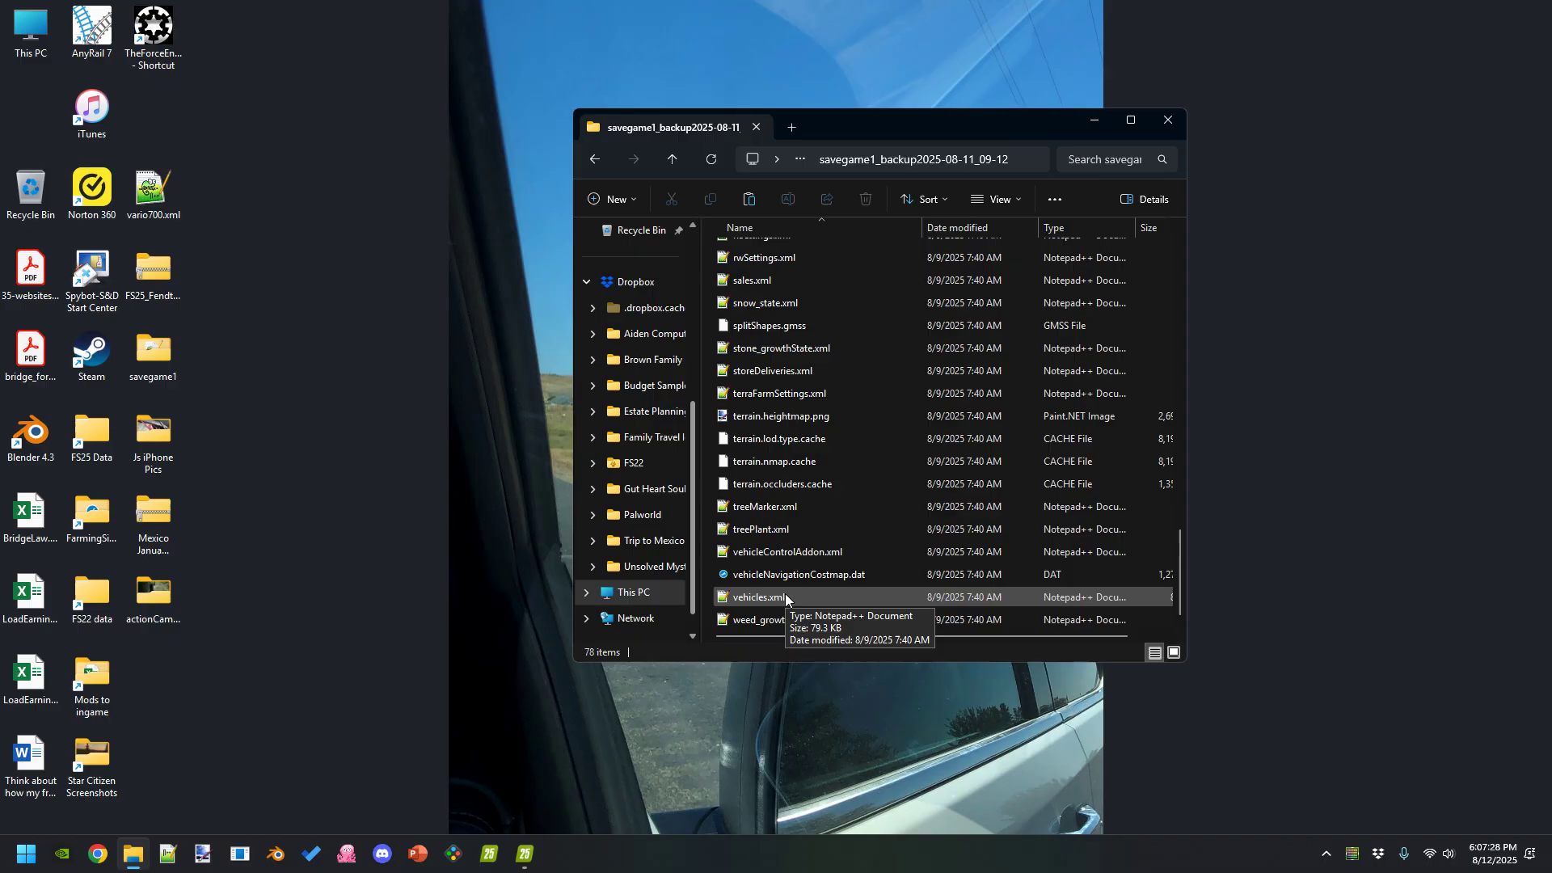
double_click(785, 596)
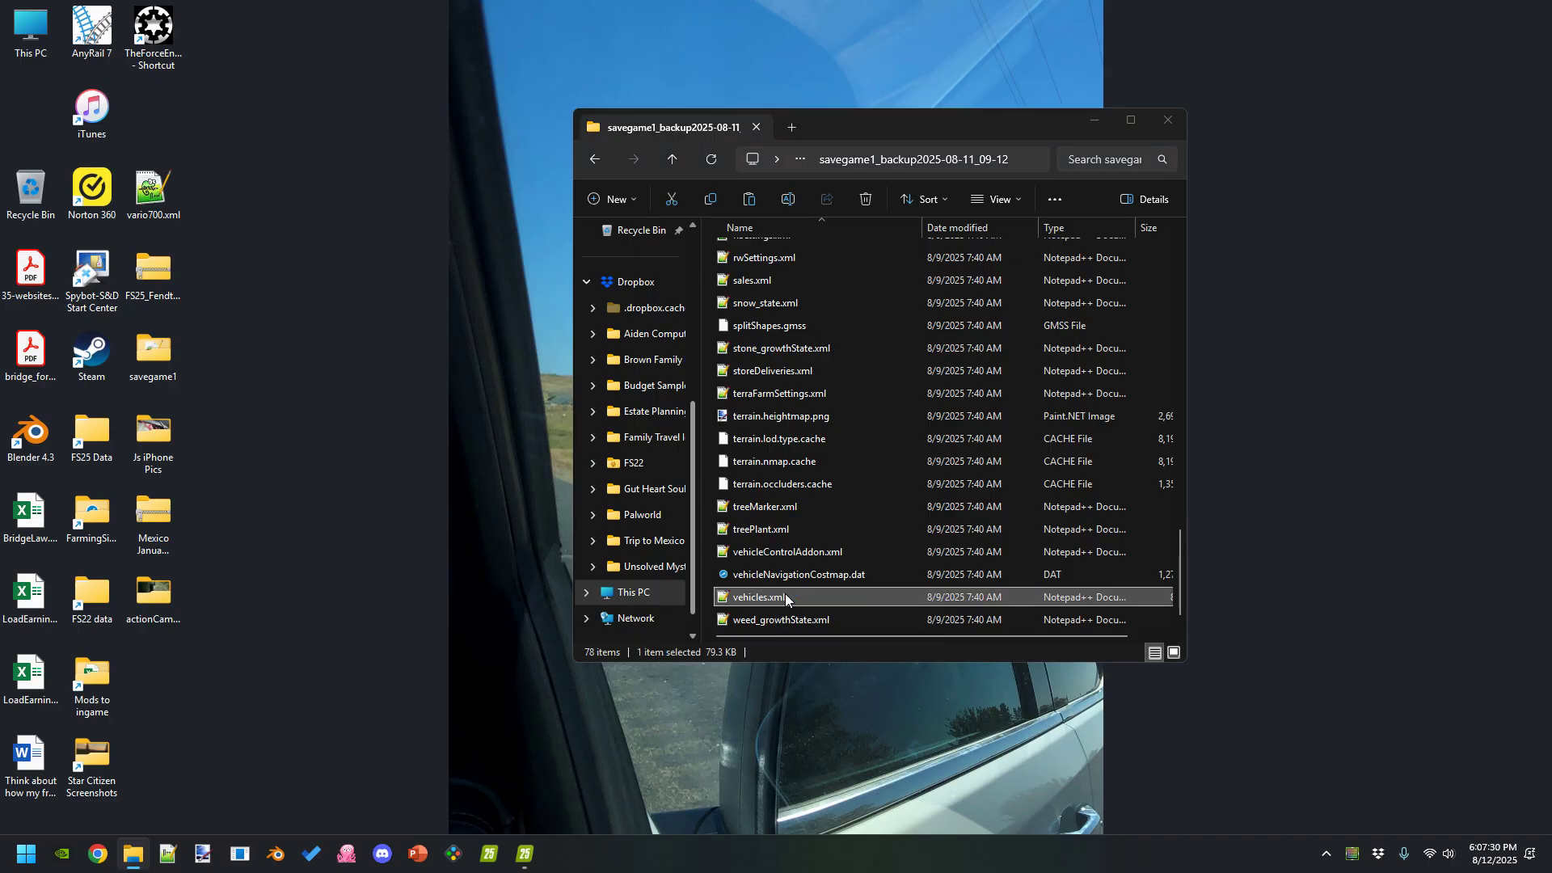
Search the backup's vehicles.xml for 'krone', which finds no matches
key("ctrl+f")
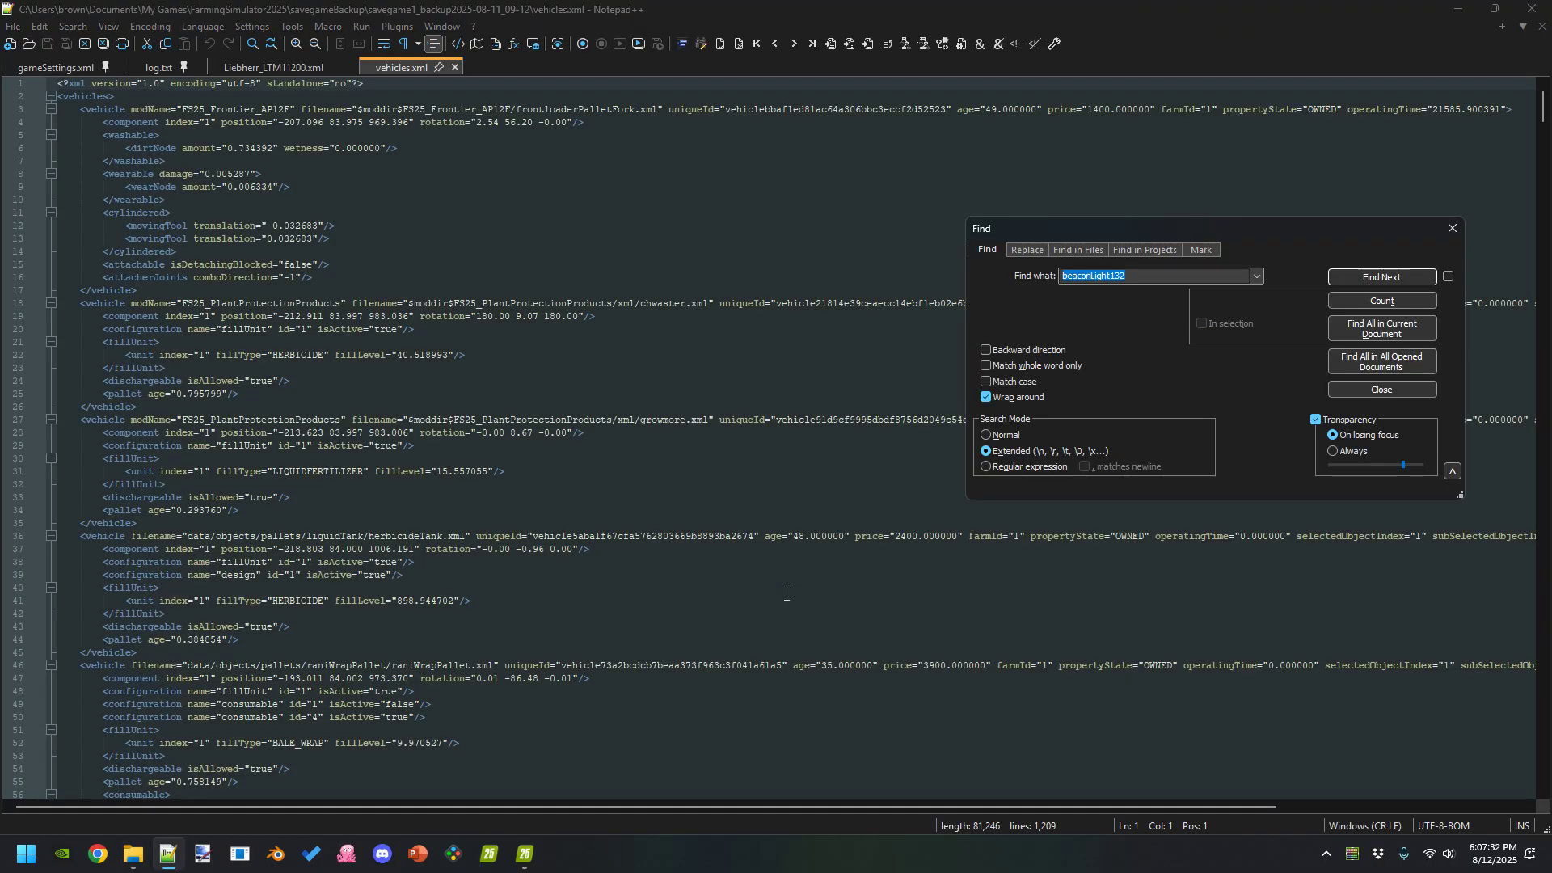
type("krone")
key("Return")
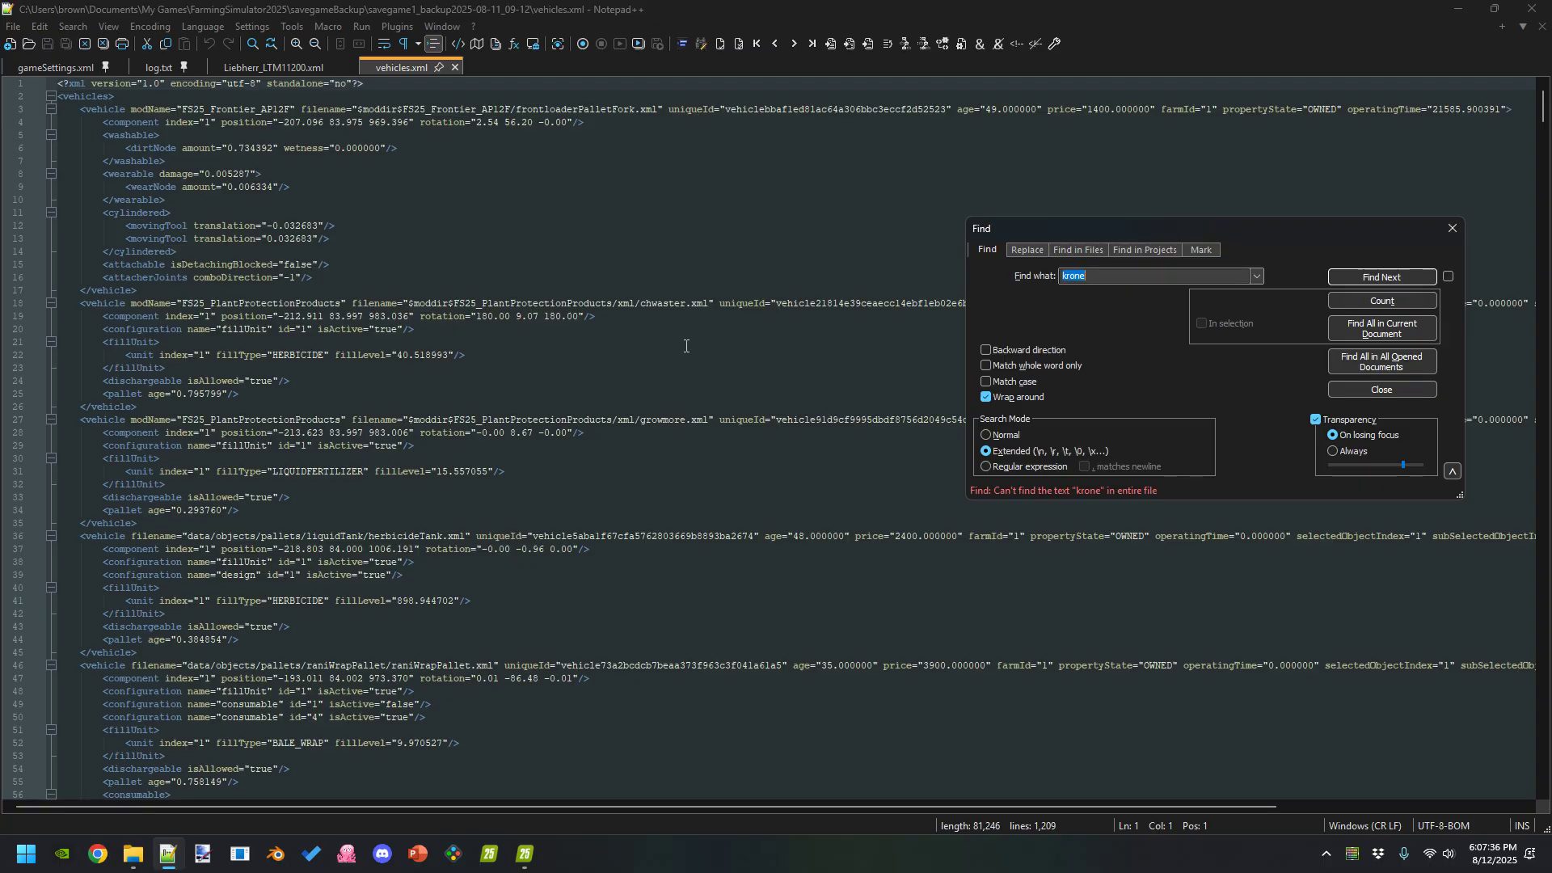
Close the search box, the vehicles.xml file and Notepad++, returning to the savegame1 backup folder
left_click(1382, 390)
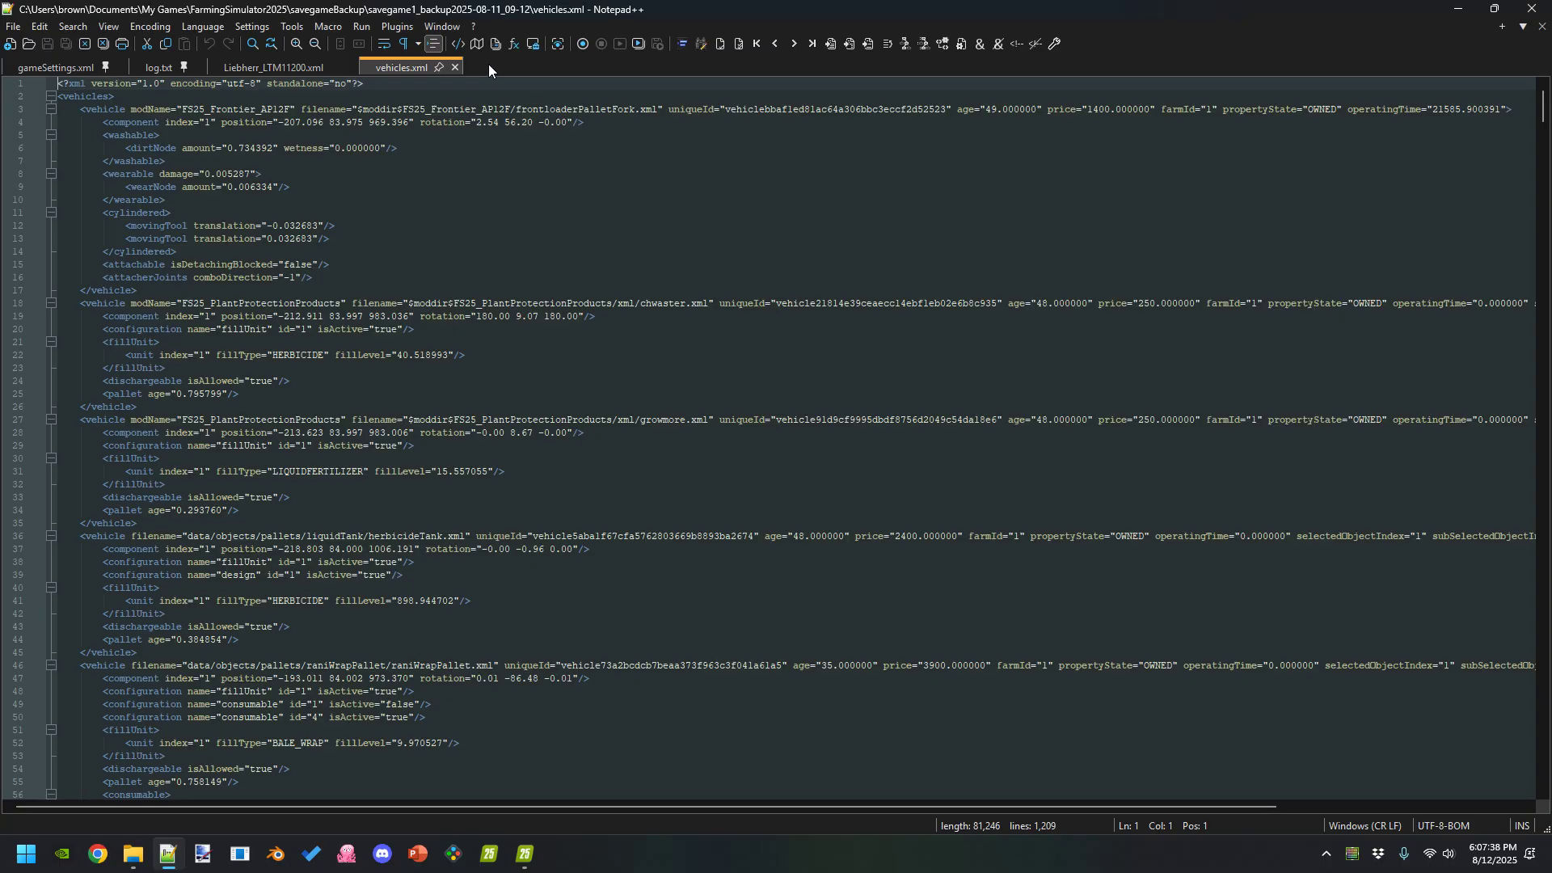
left_click(452, 69)
left_click(1532, 8)
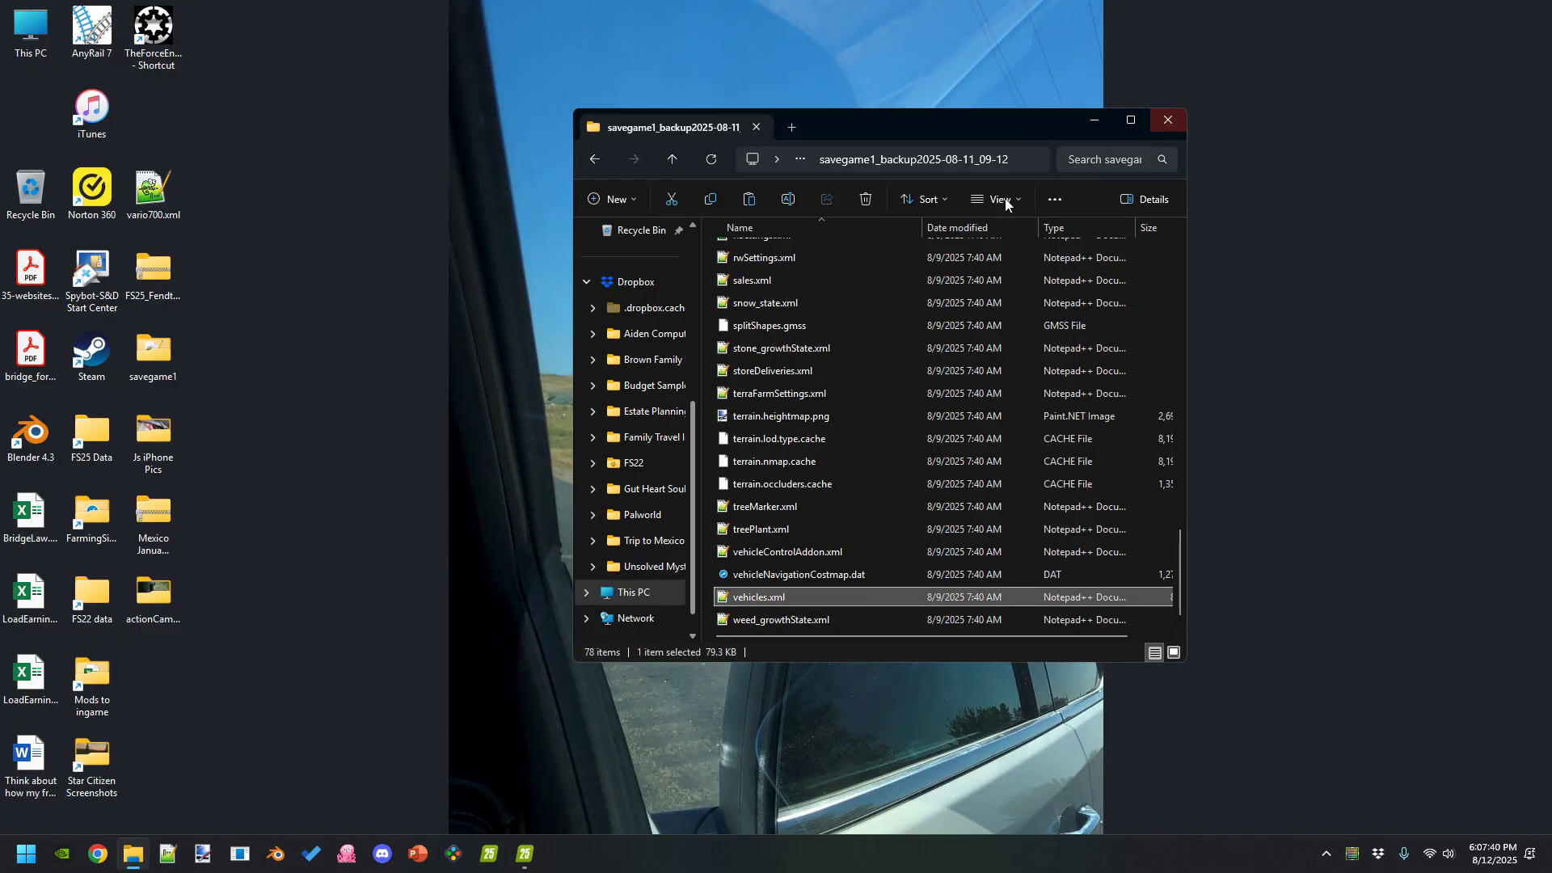